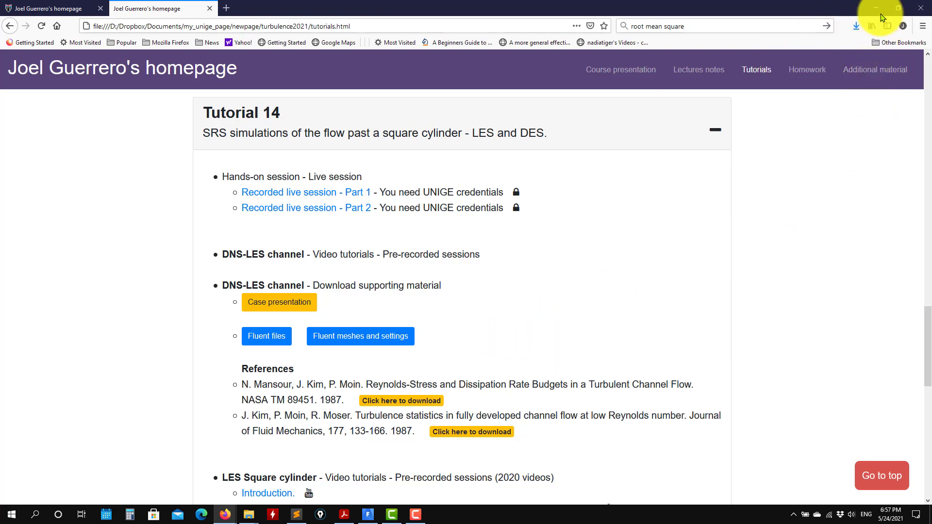
- Browse the fluent_cases folder of DNS_LES_channel in File Explorer and inspect the contents of its LES and DNS subfolders
click(877, 10)
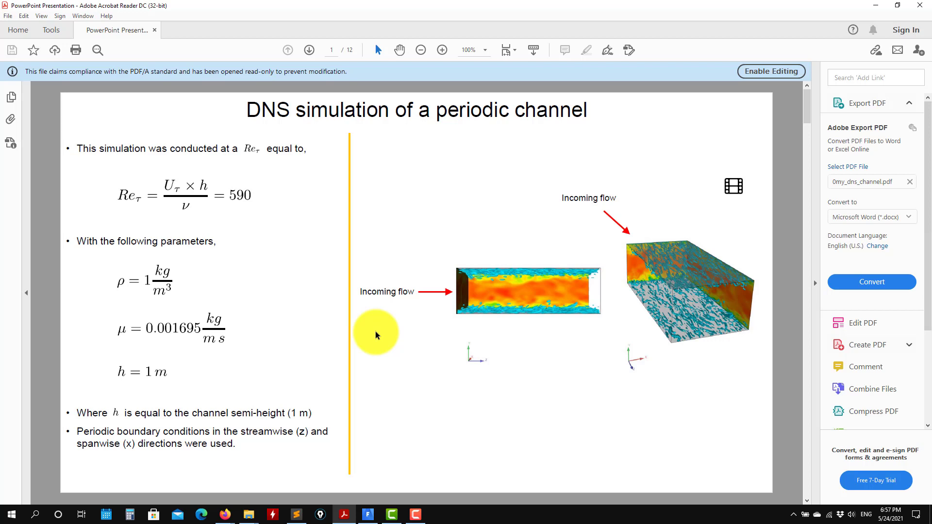
click(259, 507)
mouse_move(311, 478)
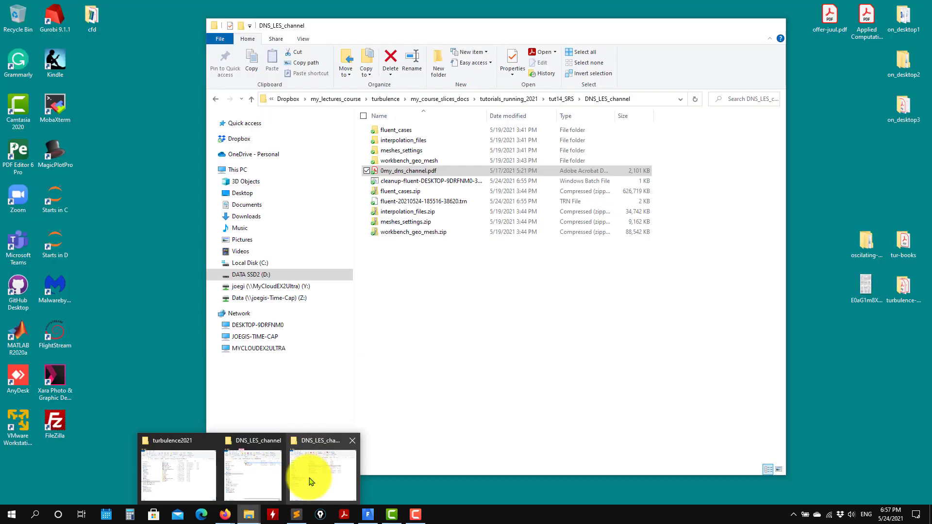
click(253, 475)
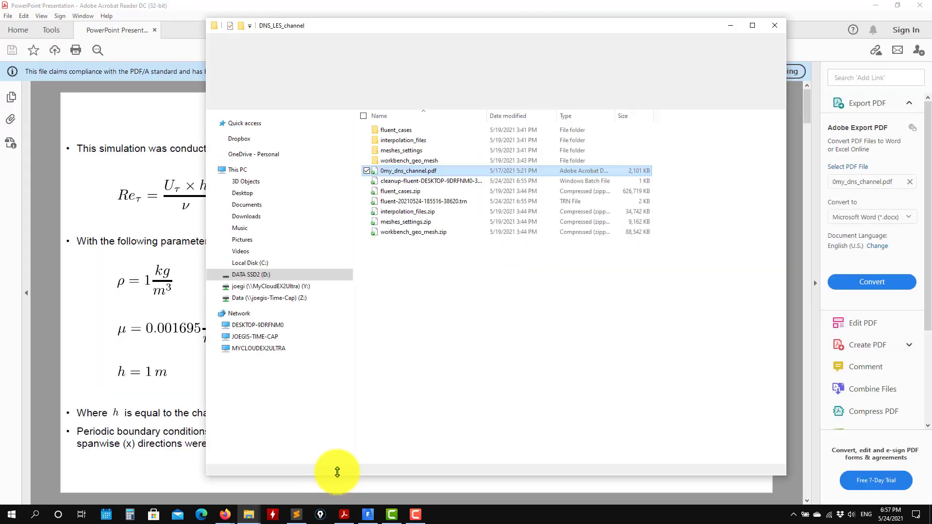
double_click(397, 131)
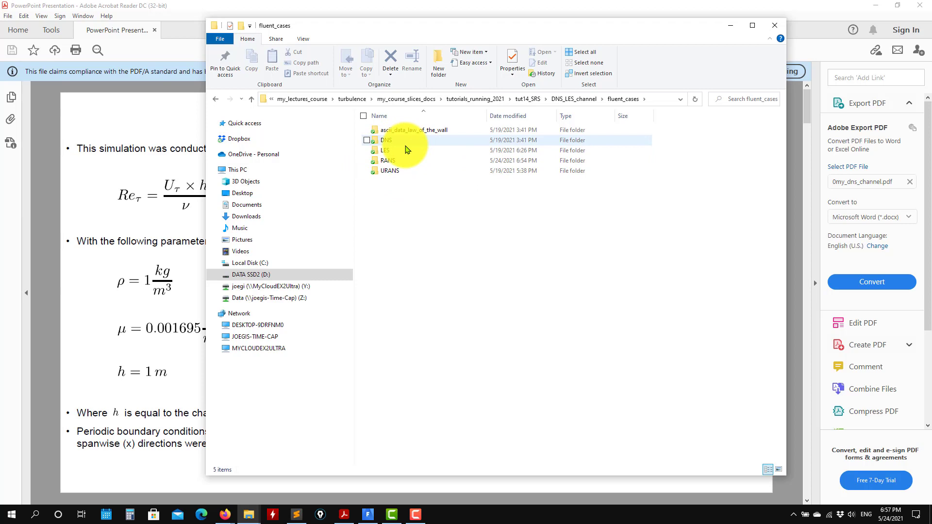
mouse_move(419, 180)
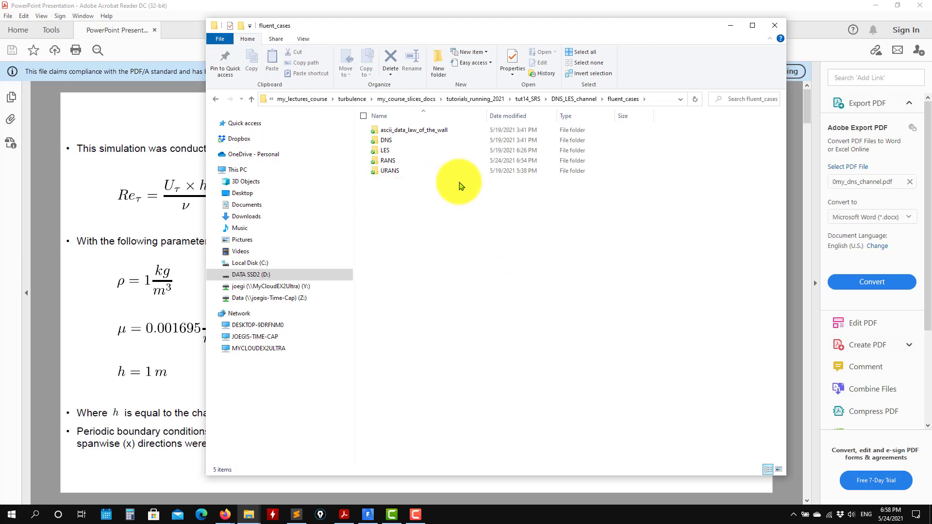
mouse_move(385, 176)
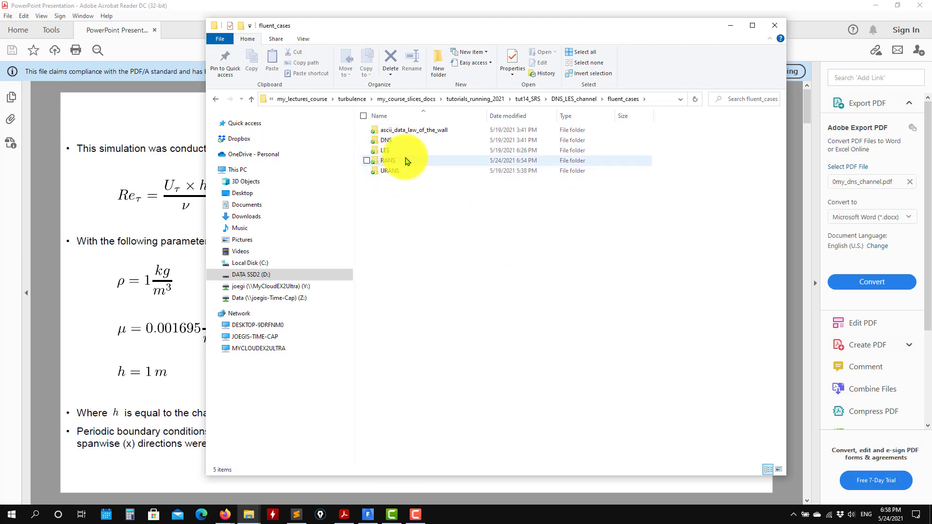
double_click(377, 149)
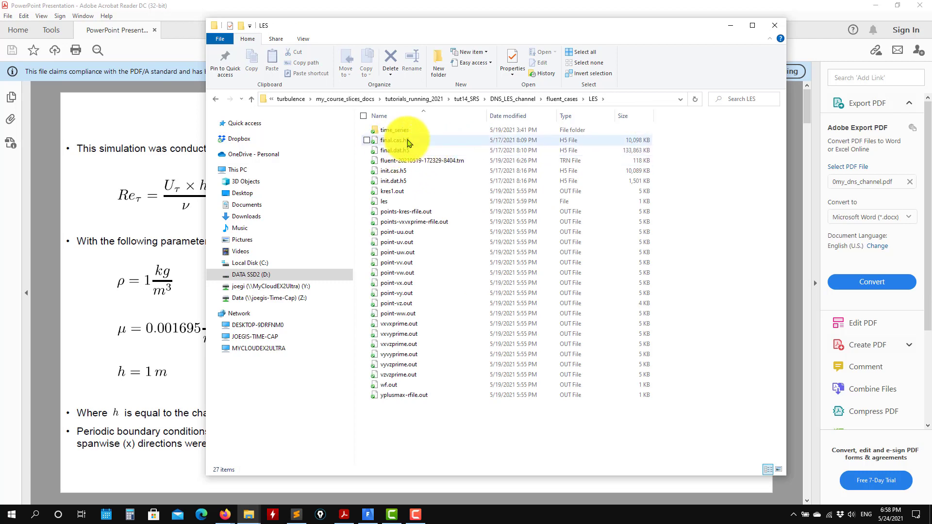
click(252, 100)
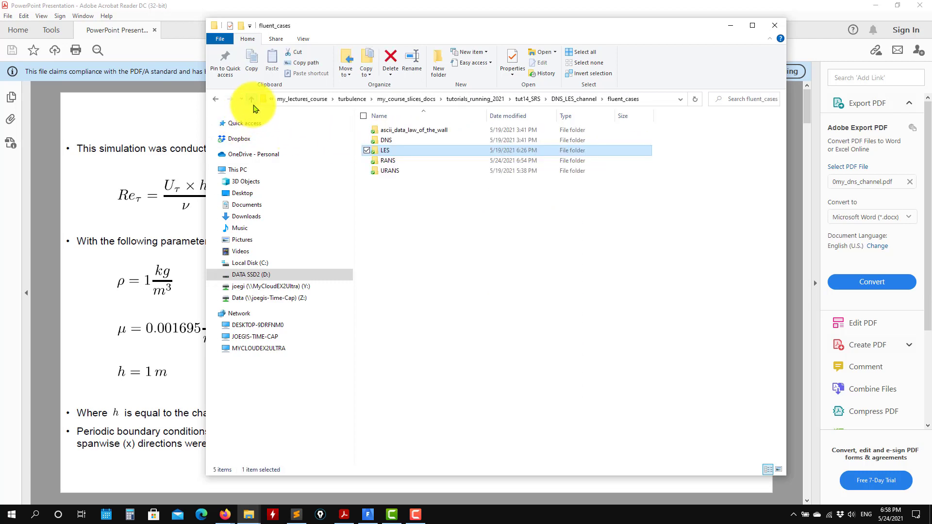
double_click(381, 139)
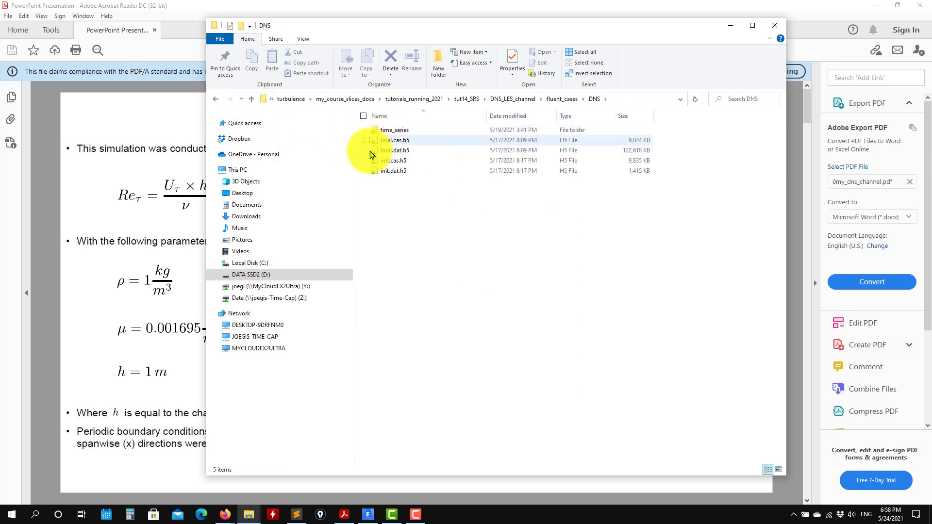
click(253, 99)
click(739, 28)
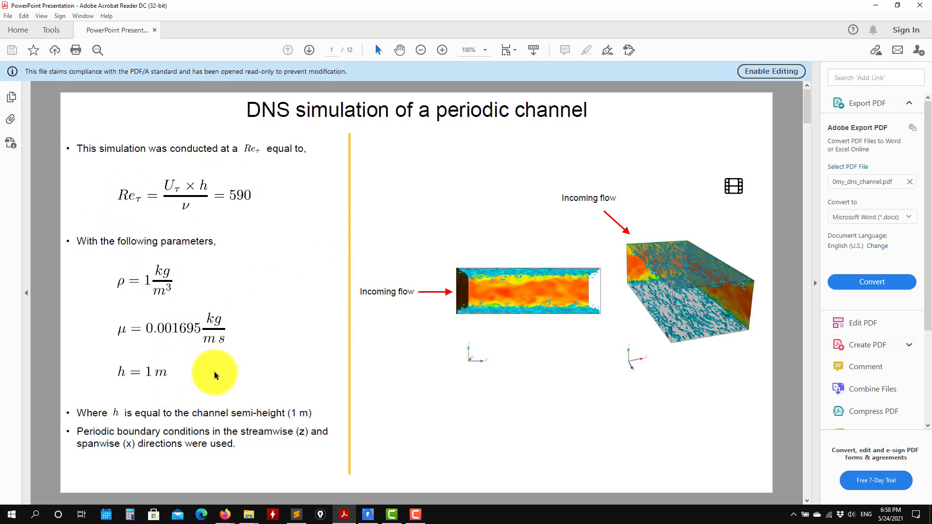
- Review the first four slides on the periodic channel's flow parameters, pressure drop, domain dimensions and mesh, and return to the first slide
scroll(224, 348, down, 2)
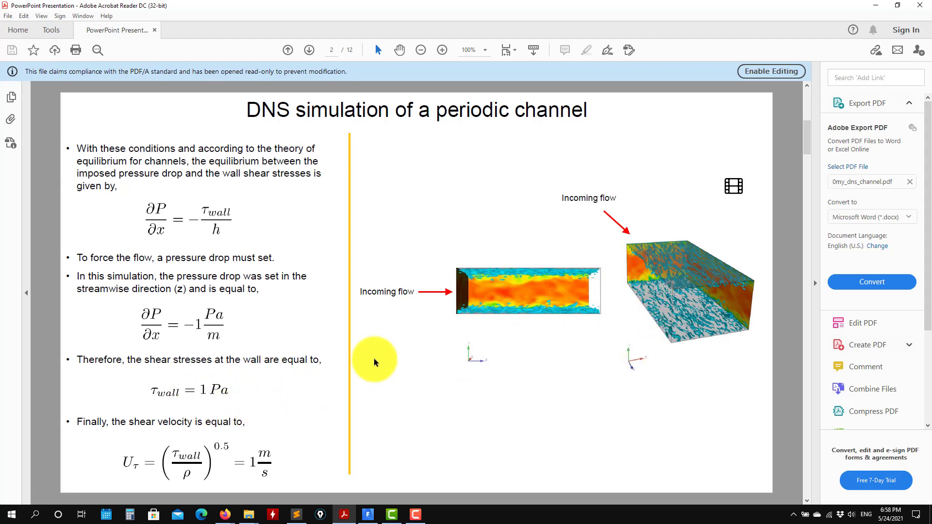
scroll(374, 362, down, 1)
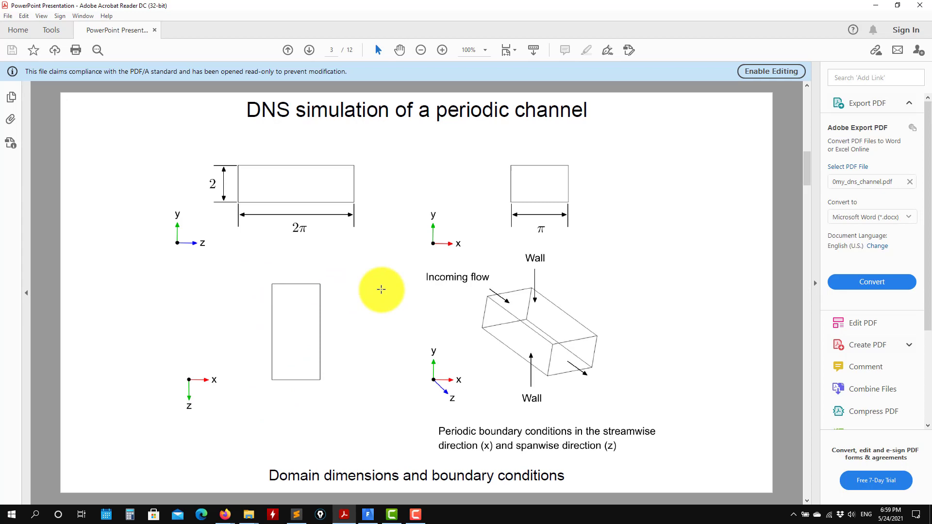
scroll(387, 285, down, 2)
scroll(372, 279, down, 2)
scroll(372, 279, up, 2)
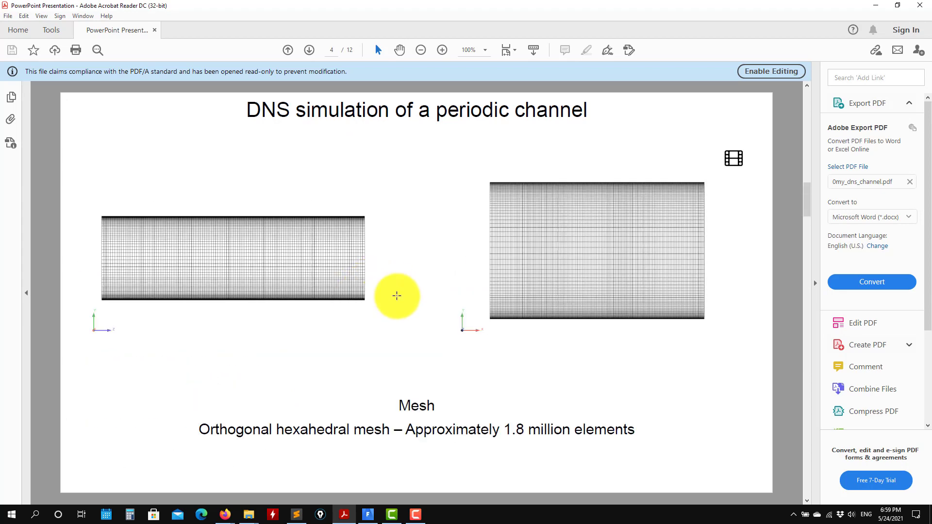
scroll(407, 284, up, 6)
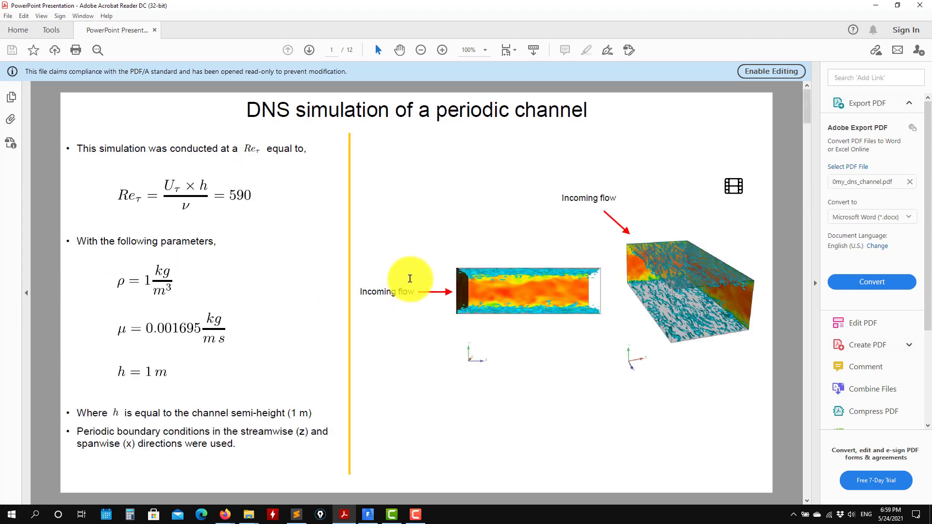
- Minimize the presentation and switch to the open ANSYS Fluent session, glancing at the fluent_cases folder
click(877, 8)
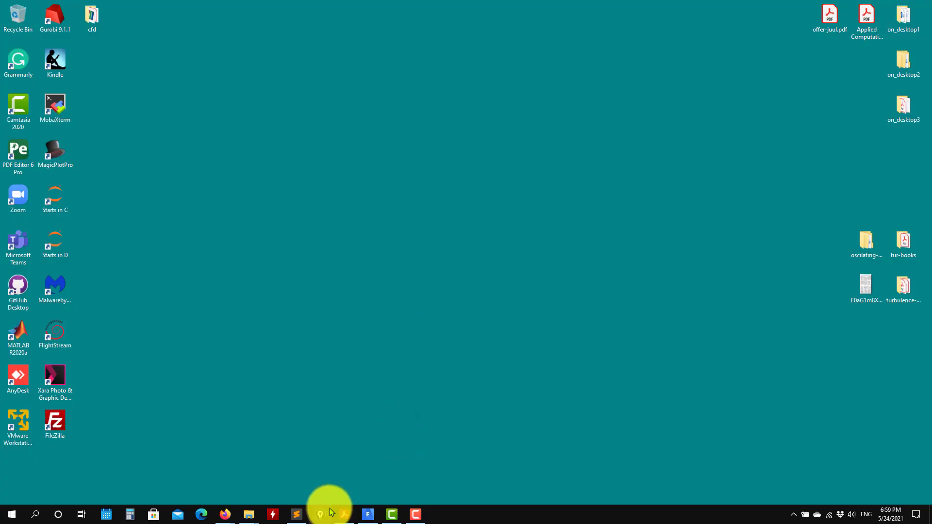
click(367, 514)
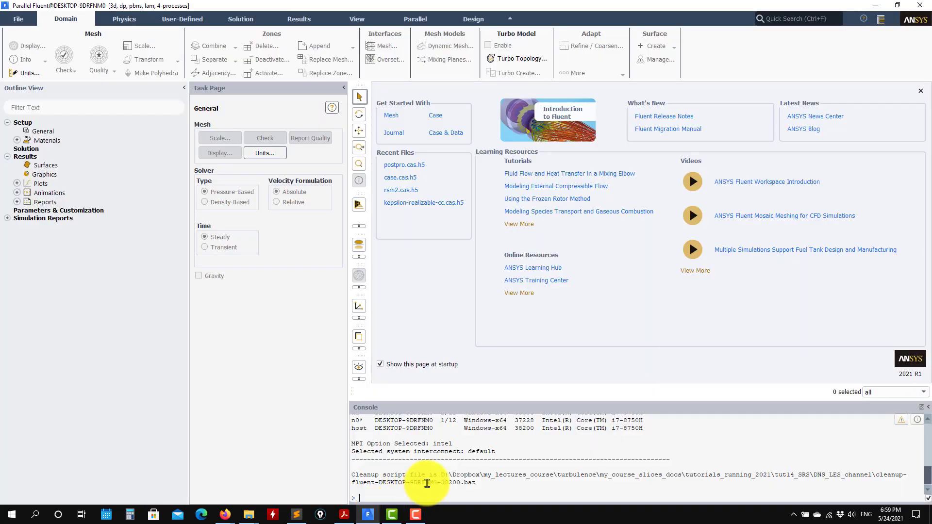
mouse_move(248, 514)
click(308, 487)
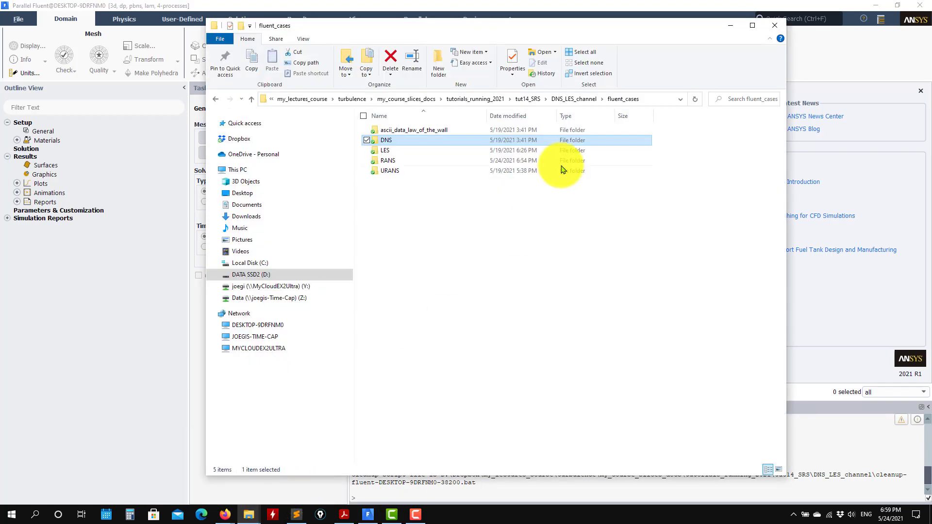
click(731, 25)
- Look for the meshes_settings folder inside the DNS_LES_channel directory in File Explorer and return to Fluent
click(18, 19)
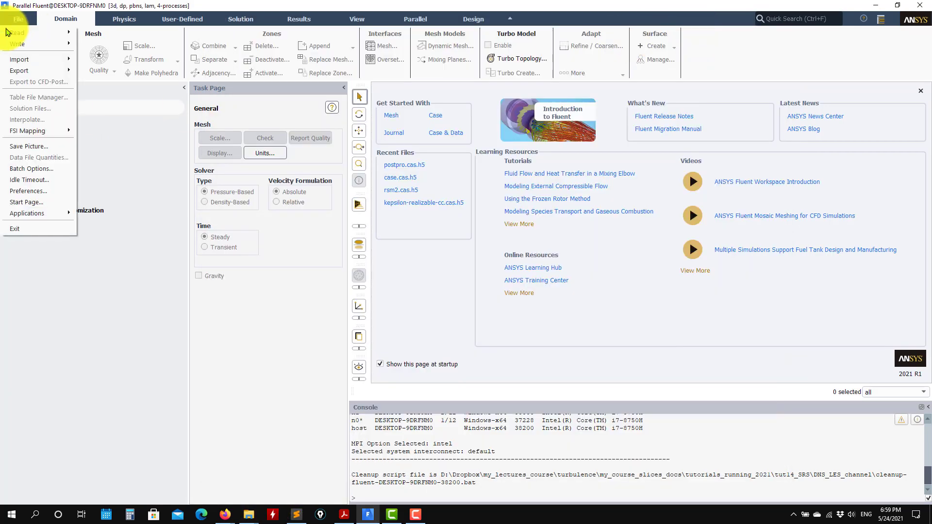
mouse_move(16, 32)
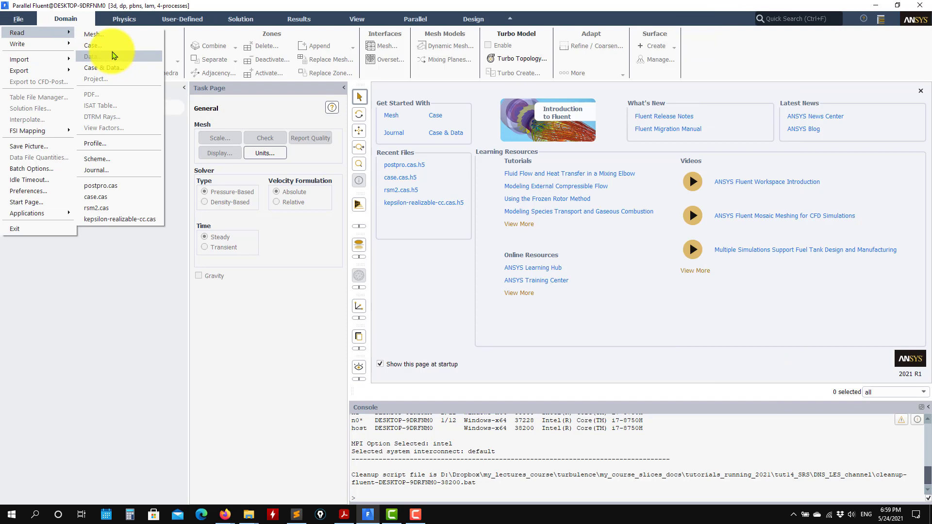
click(248, 514)
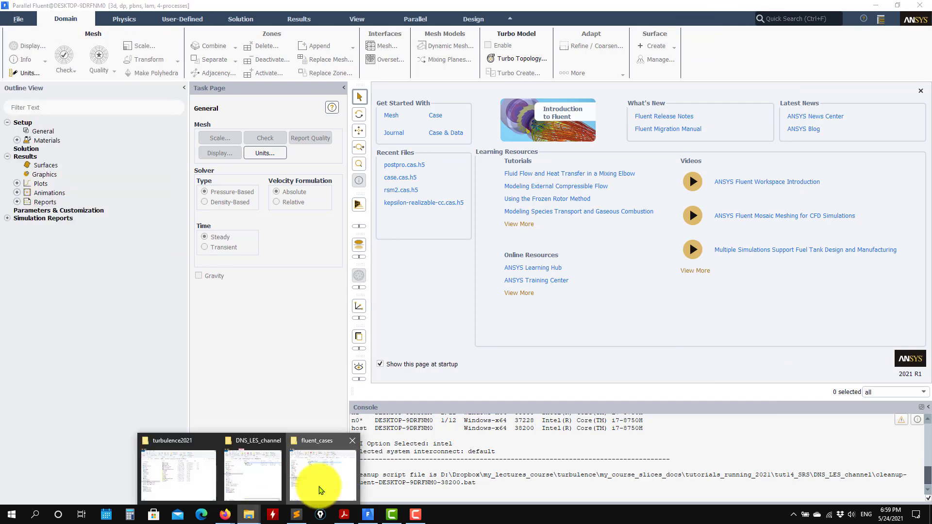
click(321, 487)
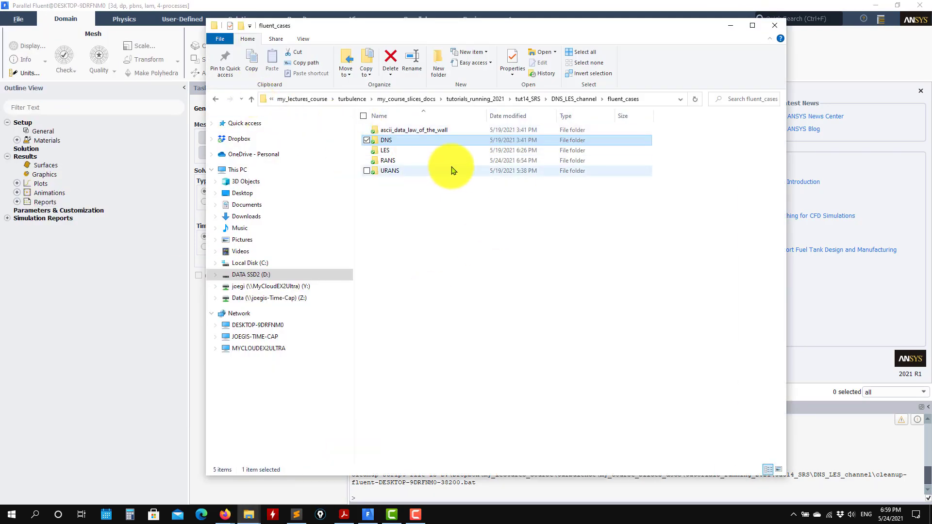
click(251, 99)
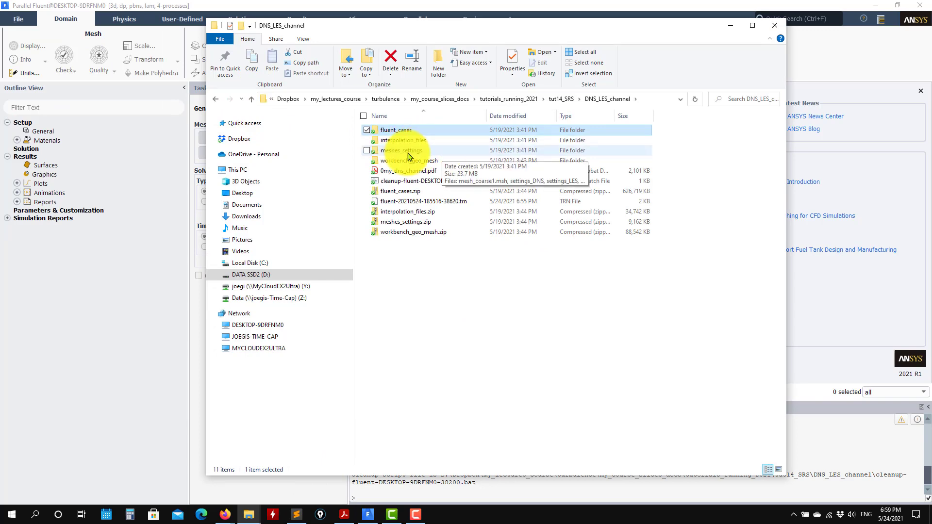
click(169, 400)
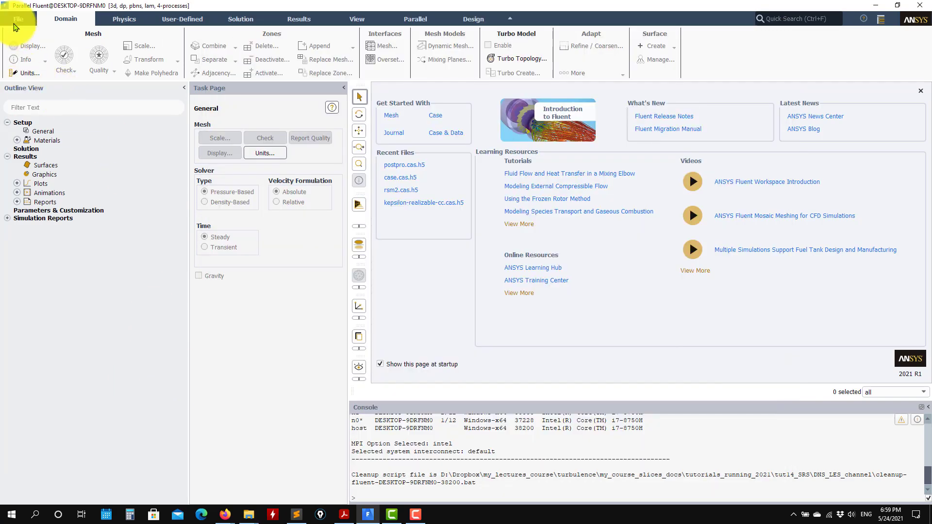
- Read the mesh file mesh_coarse1.msh from the meshes_settings folder into Fluent
click(18, 19)
mouse_move(29, 32)
click(89, 35)
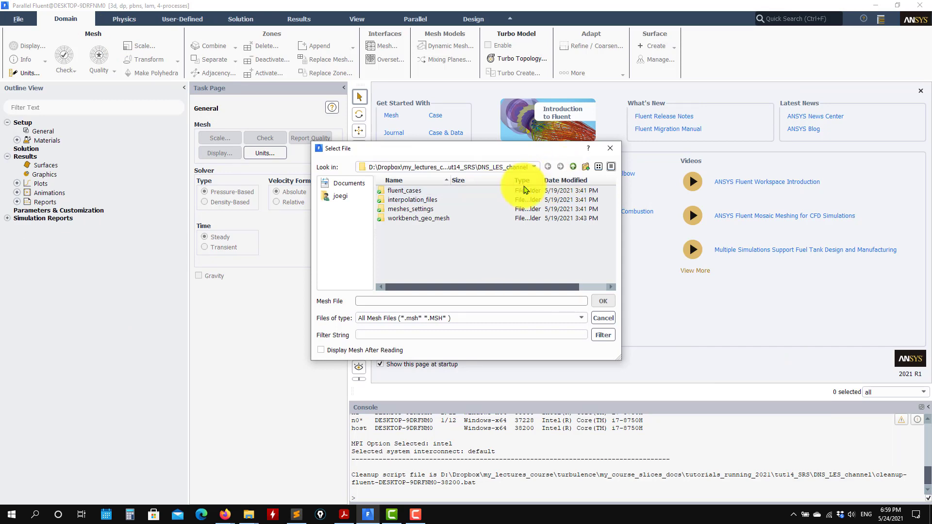
click(414, 209)
double_click(413, 209)
click(416, 191)
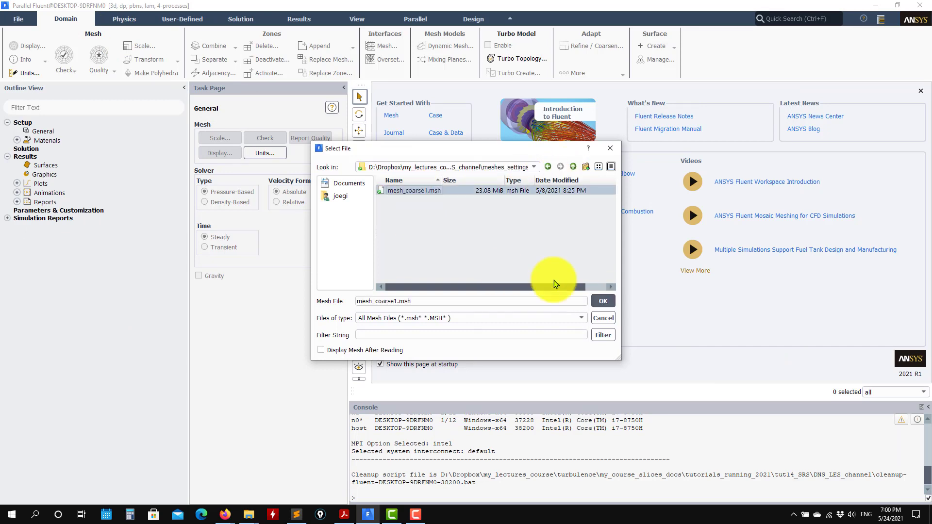
click(603, 301)
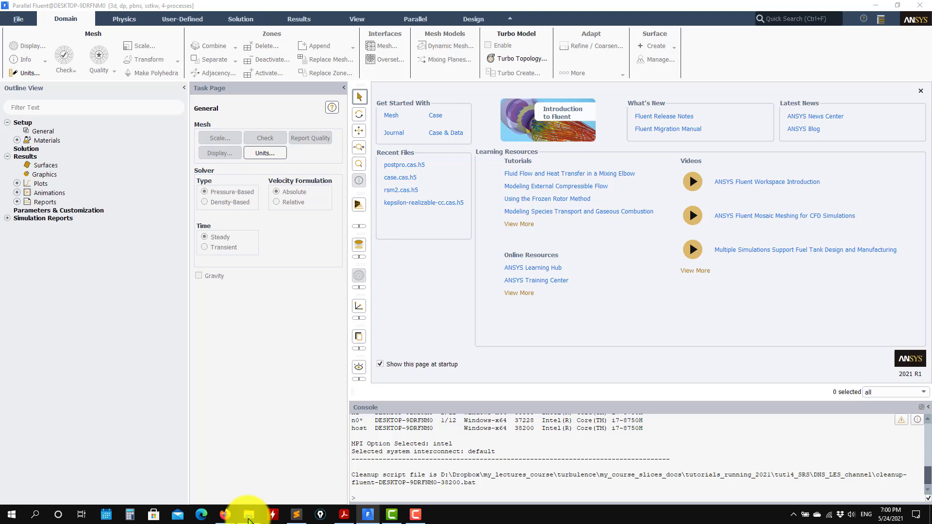
click(248, 514)
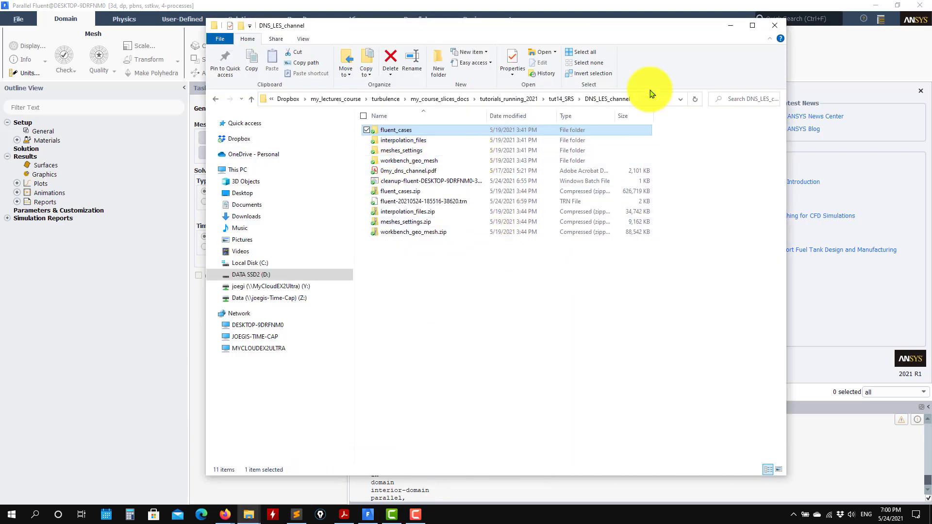
click(731, 25)
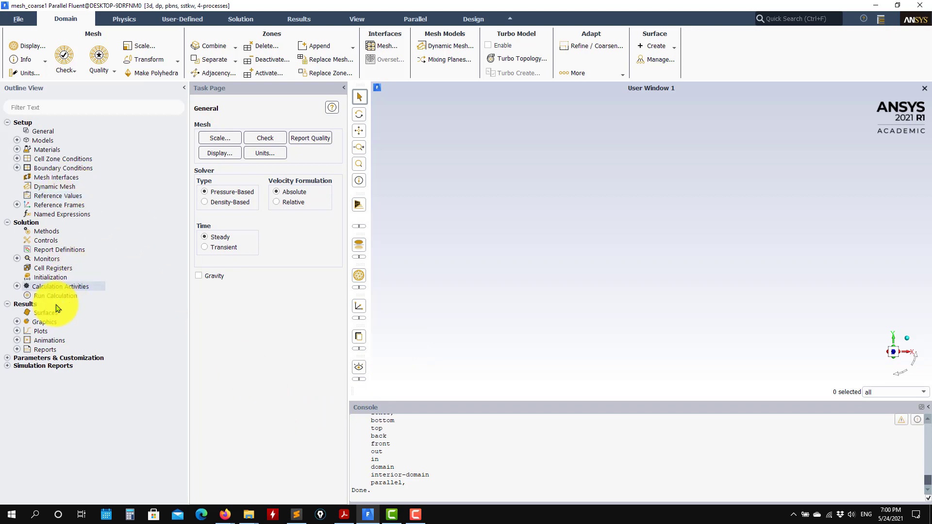
- Create a mesh display named mesh-1 showing the faces of the back, bottom, front, in, out and top surfaces
click(17, 322)
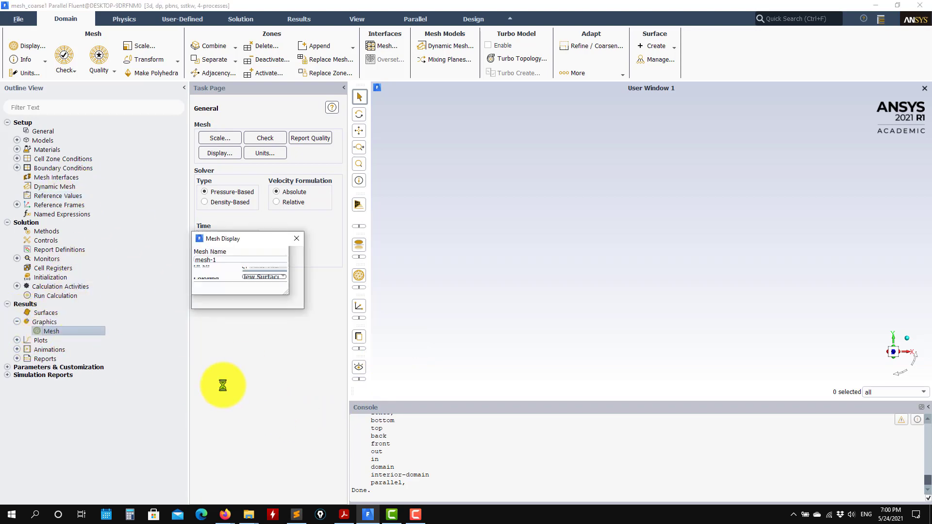
click(302, 485)
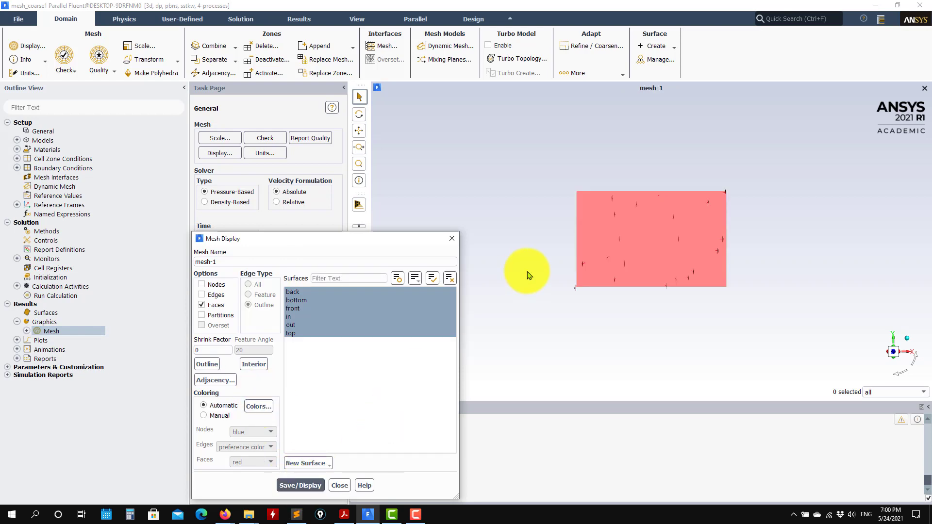
click(335, 485)
- Inspect the boundary condition zones, checking the in and top zones and expanding the boundary types in the outline
click(17, 167)
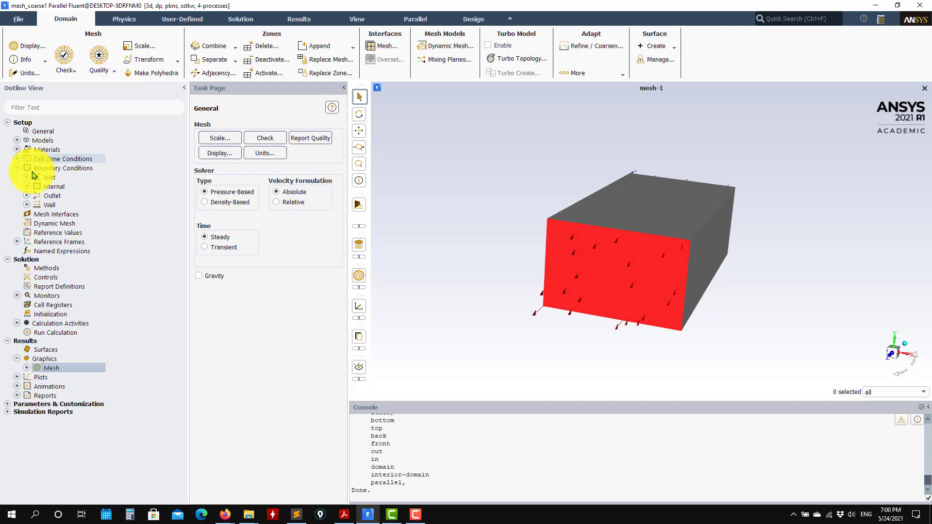
double_click(61, 168)
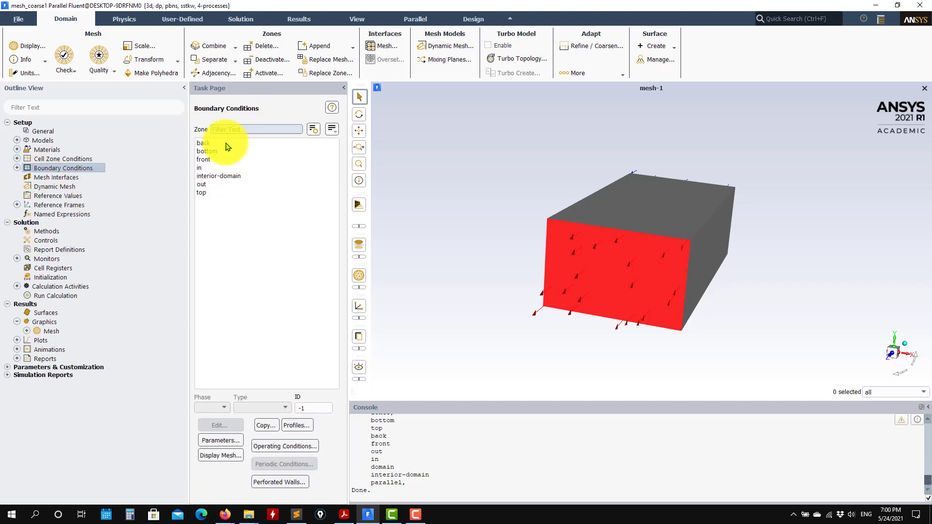
click(202, 168)
click(202, 193)
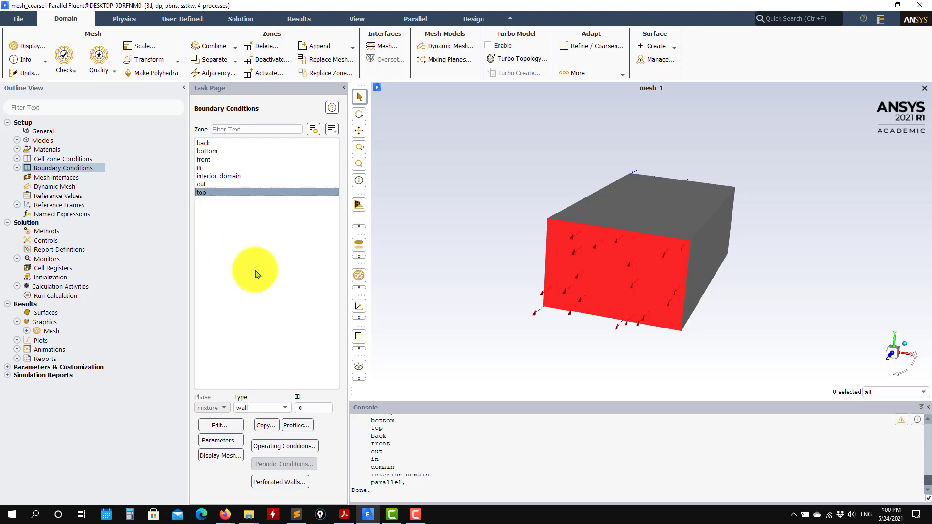
click(18, 169)
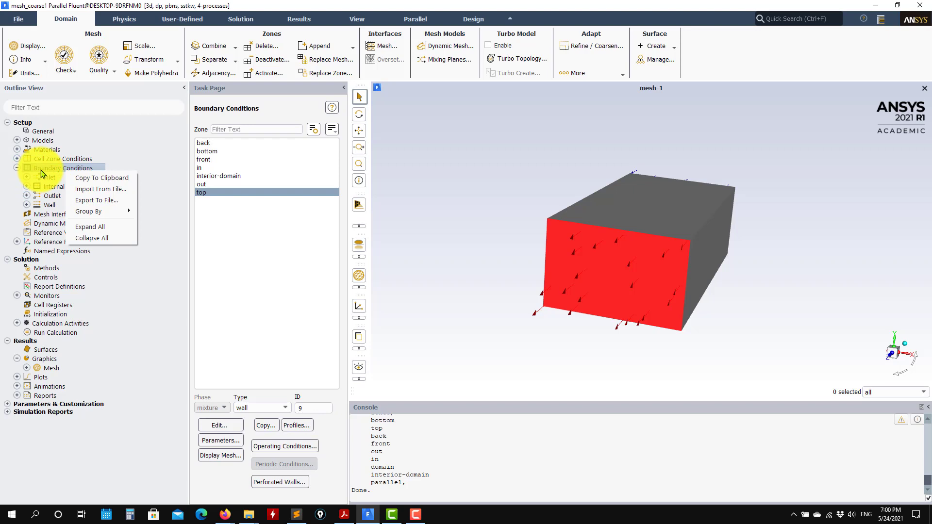
key(Escape)
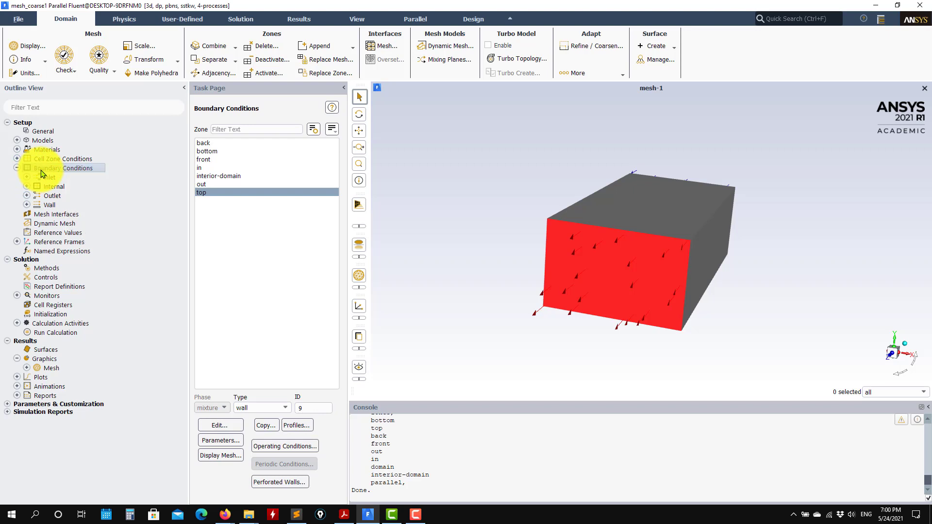
- Enlarge the console area and check the zone IDs of the front and back boundaries against the model
click(77, 215)
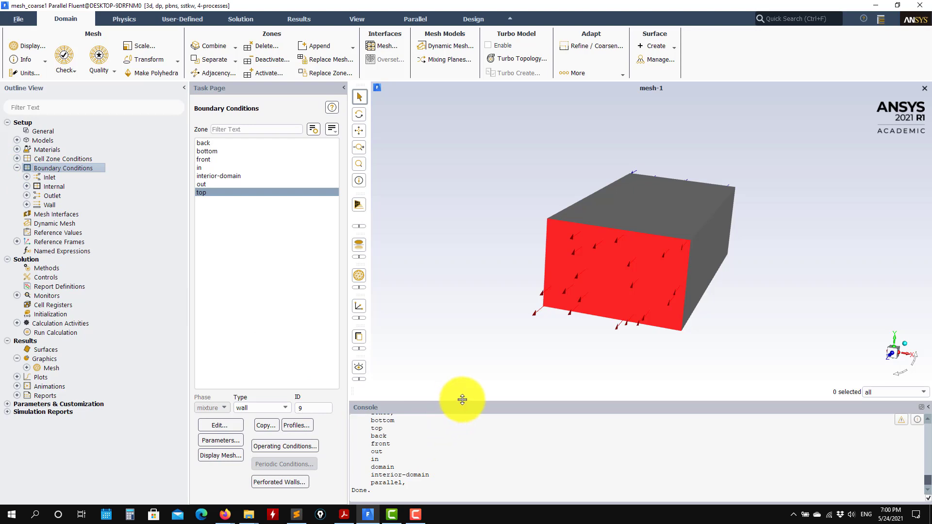
drag(462, 399, 461, 369)
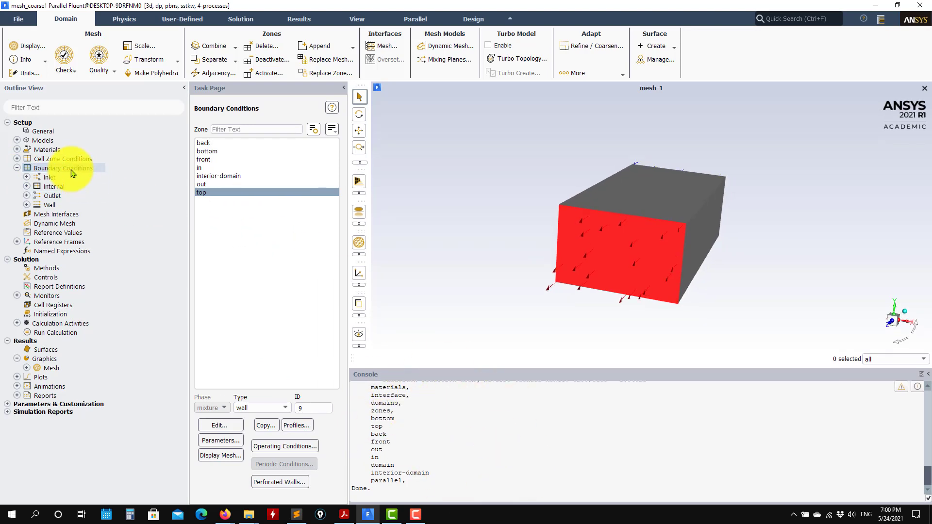
drag(571, 261, 610, 285)
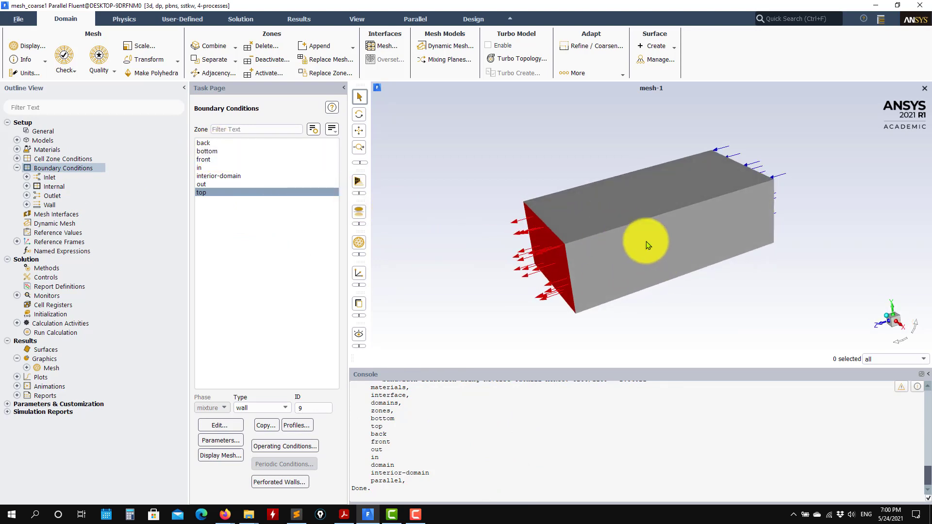
drag(645, 245, 886, 246)
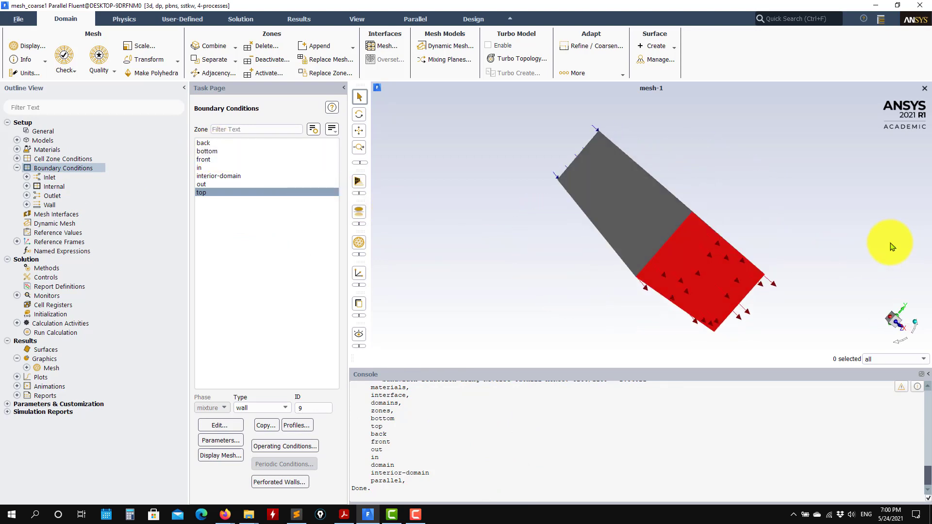
click(210, 161)
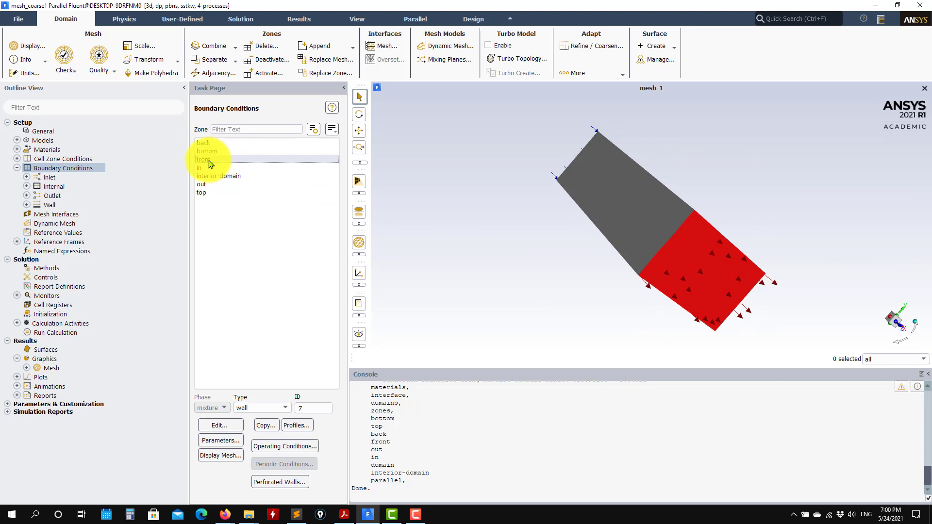
click(214, 144)
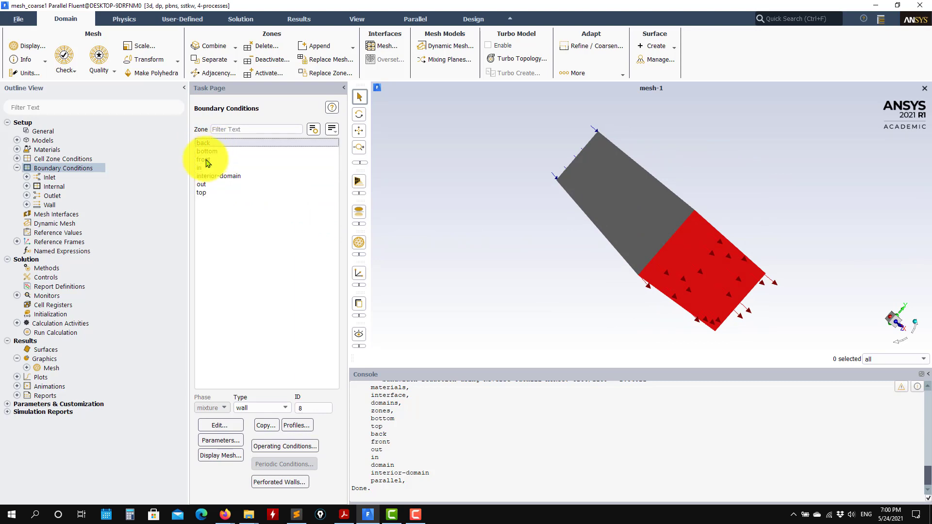
click(208, 162)
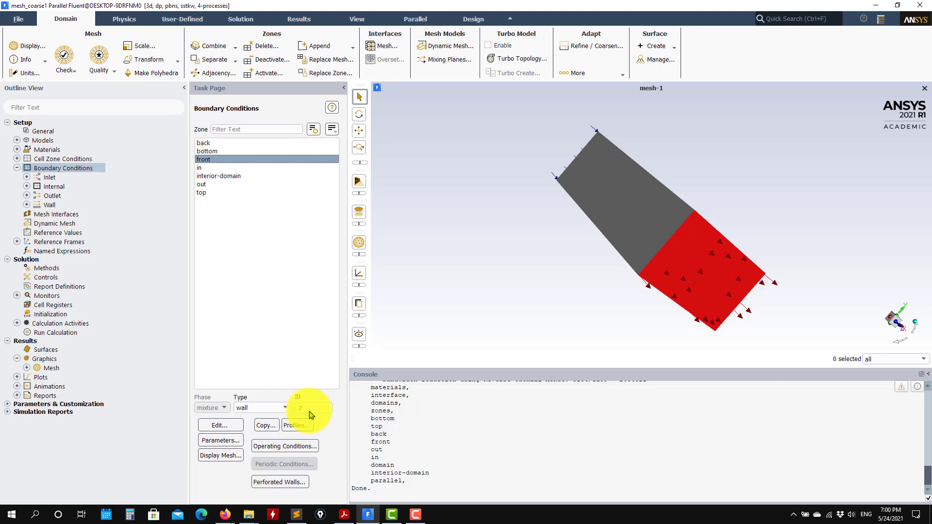
click(214, 145)
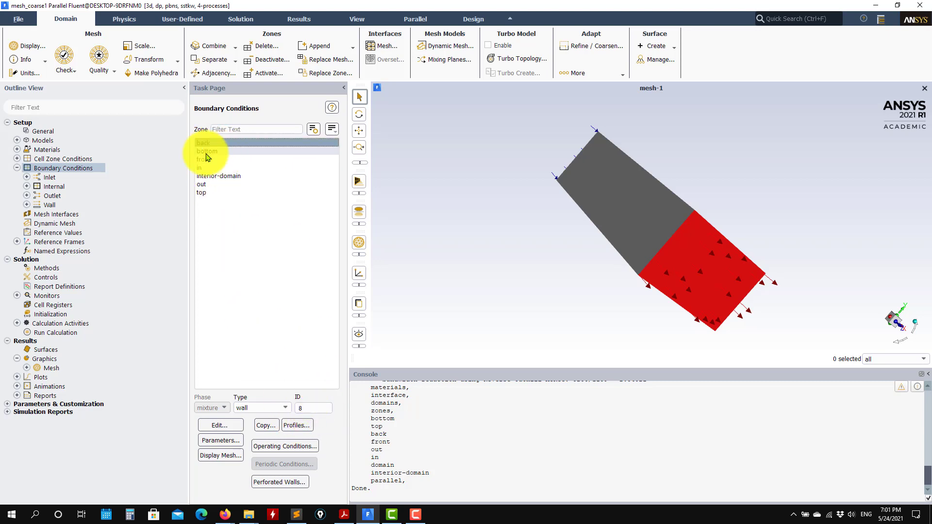
click(203, 159)
drag(384, 332, 505, 194)
- Enter the define/boundary-conditions/modify-zones level of the console text interface
click(457, 421)
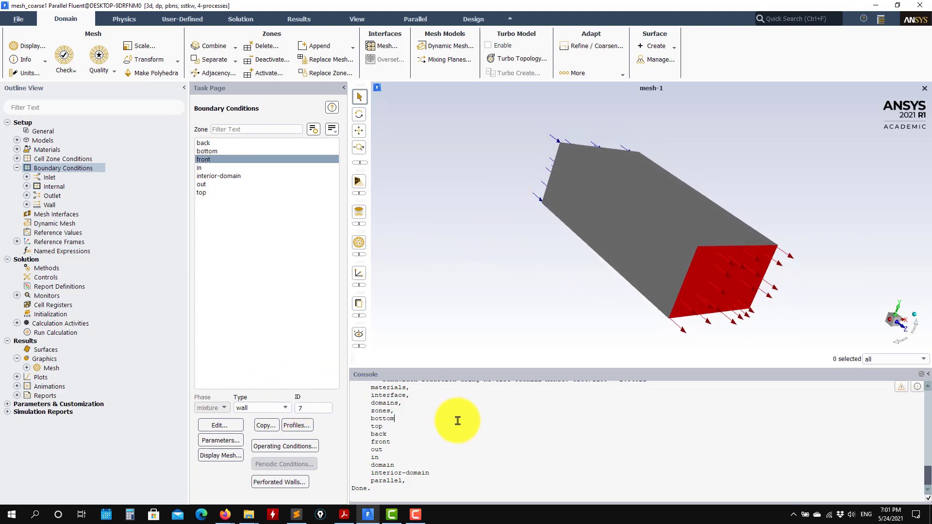
key(Return)
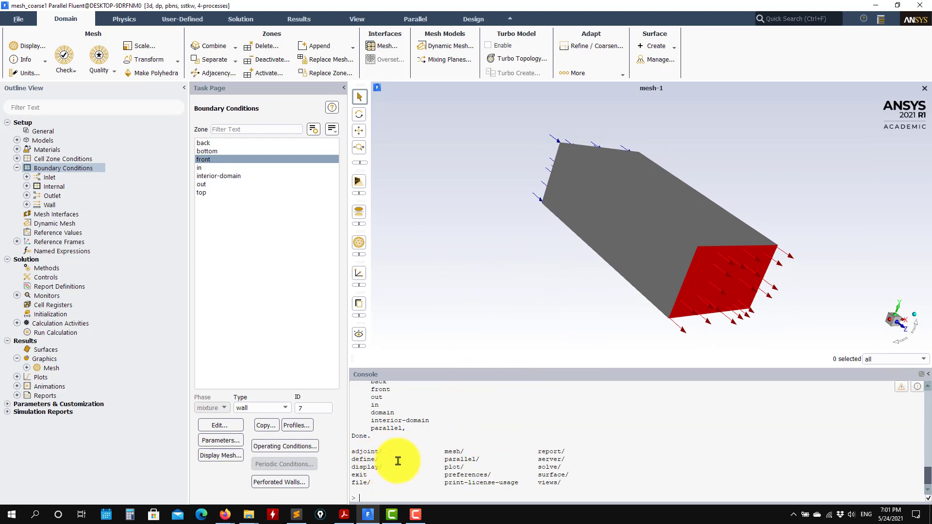
text(define)
key(Return)
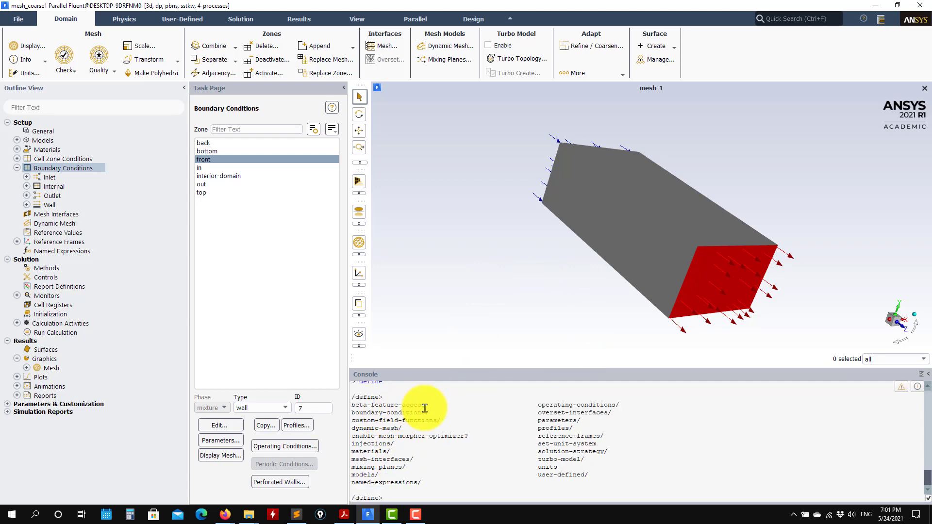
text(bounda)
key(Return)
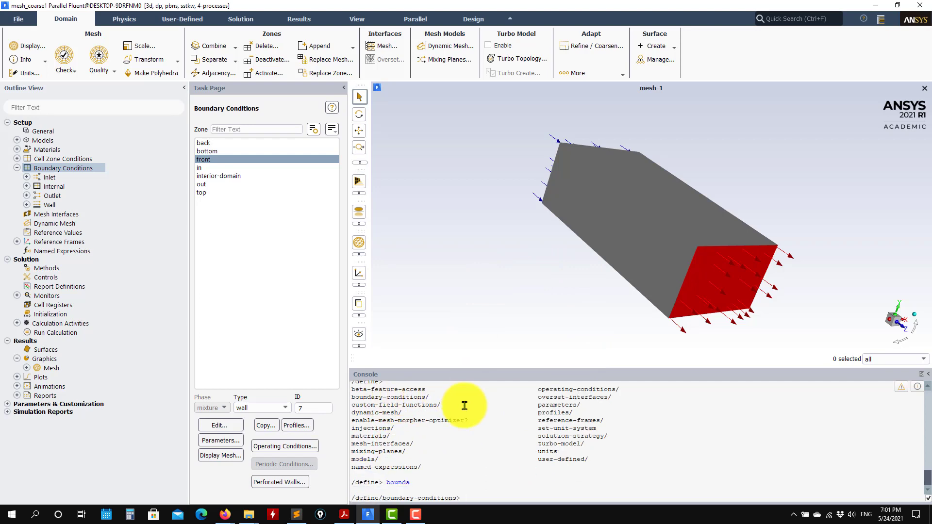
key(Return)
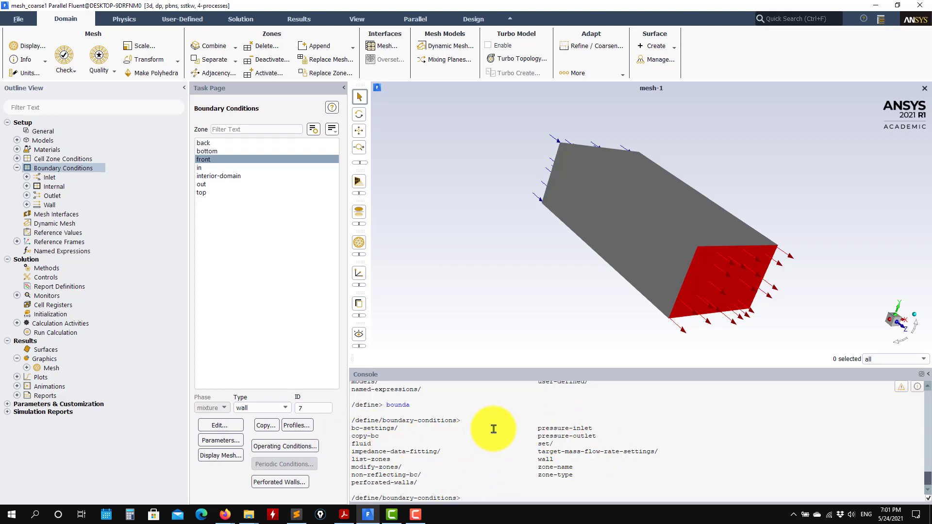
key(Return)
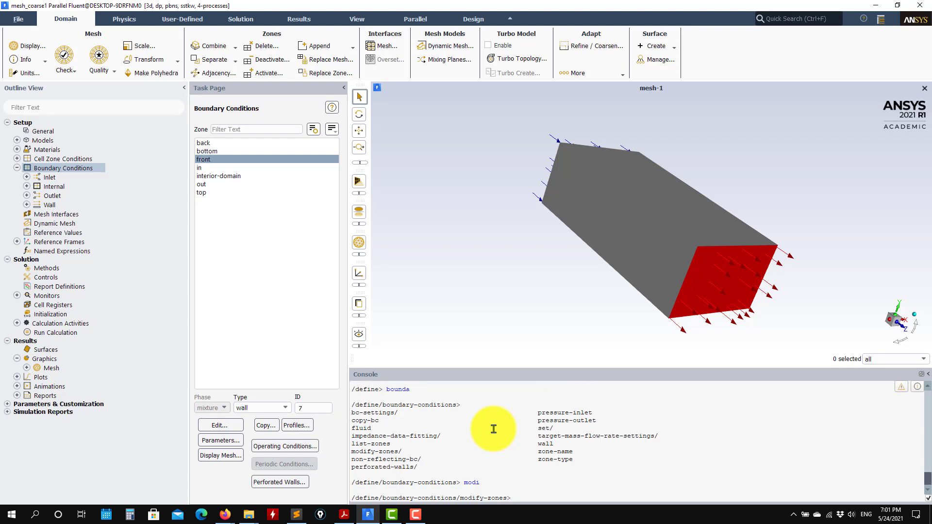
- List the modify-zones commands and start make-periodic with the back zone, ID 8, as the periodic zone
key(Return)
scroll(474, 465, up, 5)
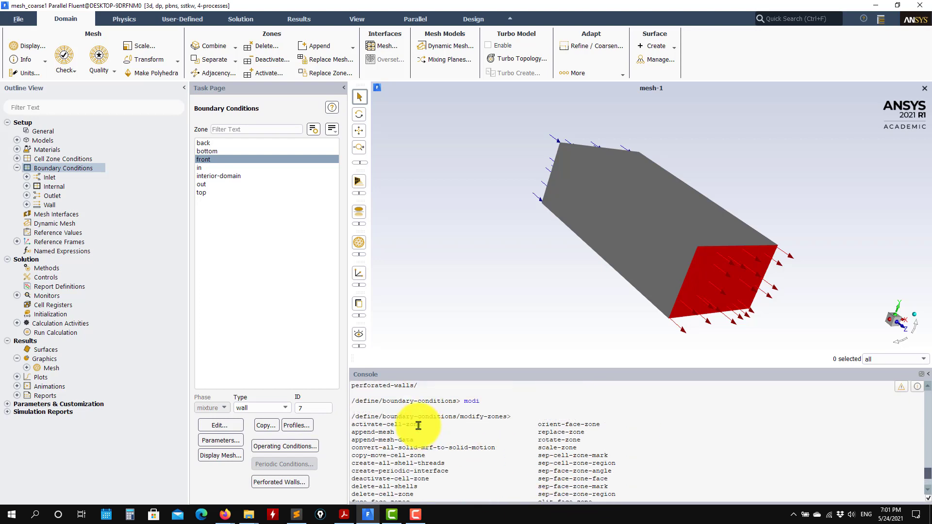
scroll(410, 419, down, 1)
scroll(409, 419, down, 1)
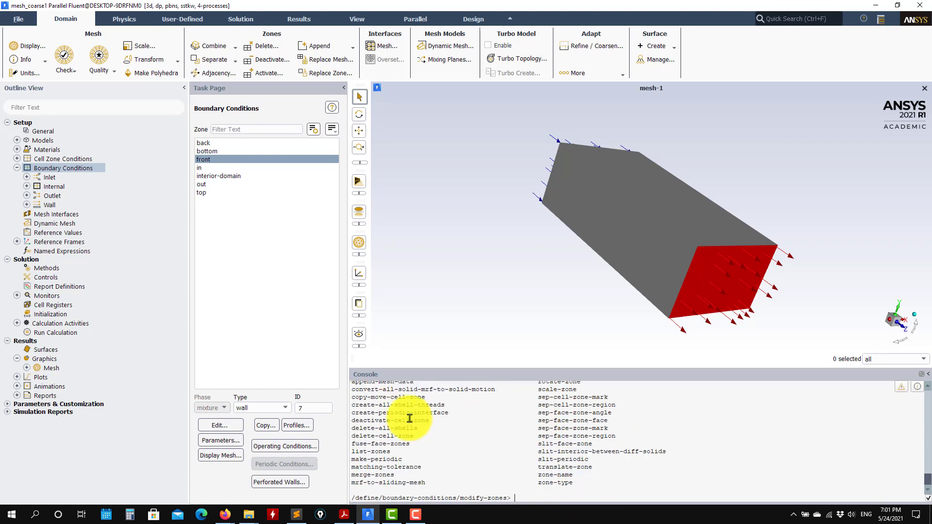
drag(403, 460, 342, 460)
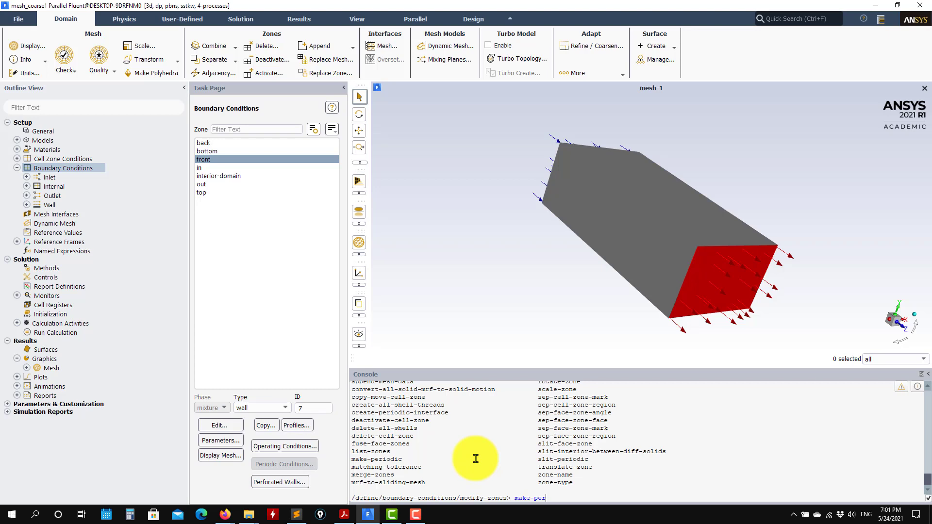
key(Return)
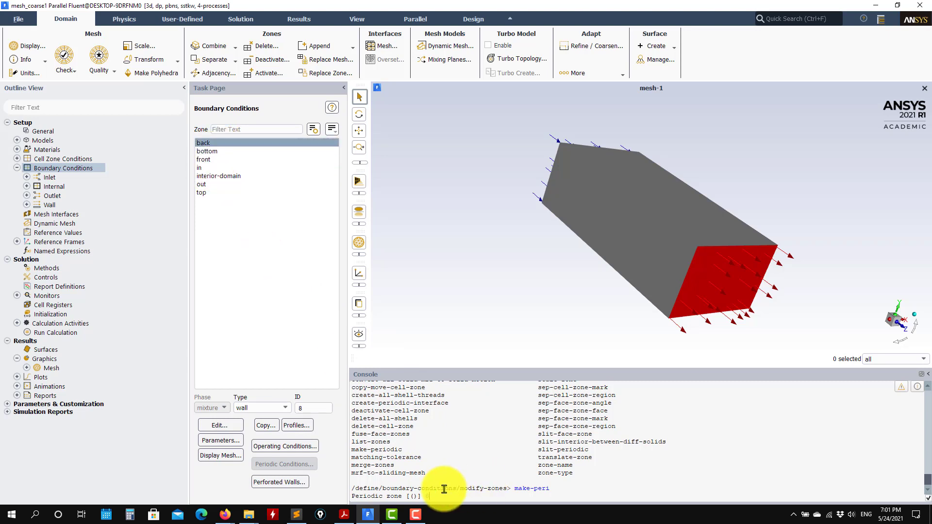
key(Return)
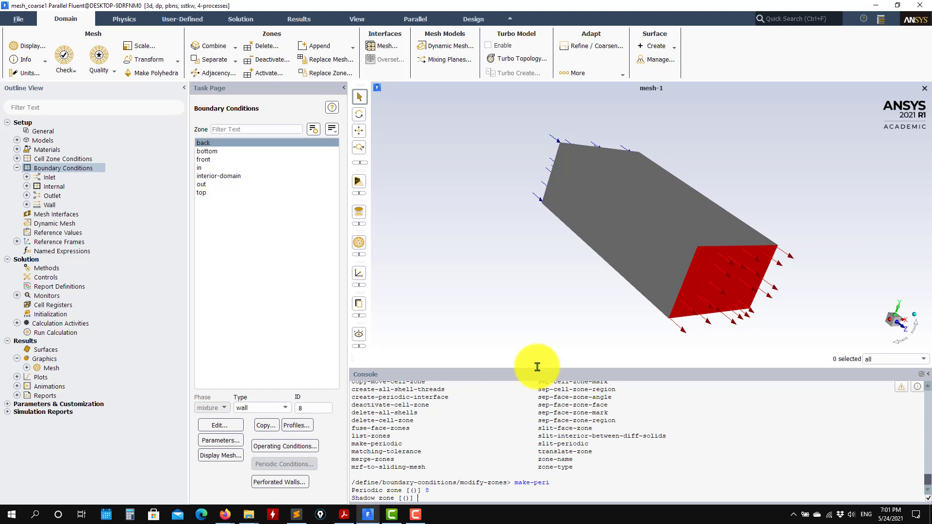
- Specify the opposite side wall, the front zone with ID 7, as the shadow zone
drag(745, 263, 697, 260)
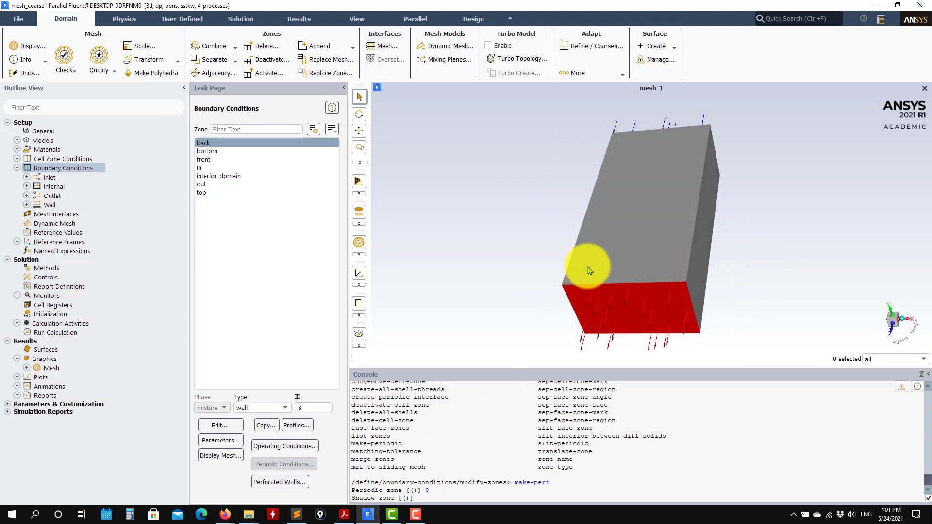
drag(588, 270, 422, 214)
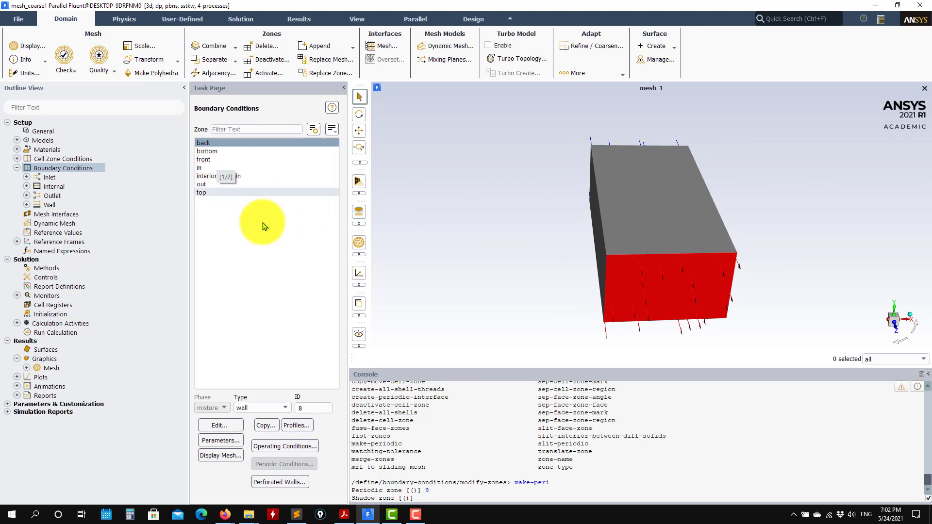
drag(502, 287, 780, 194)
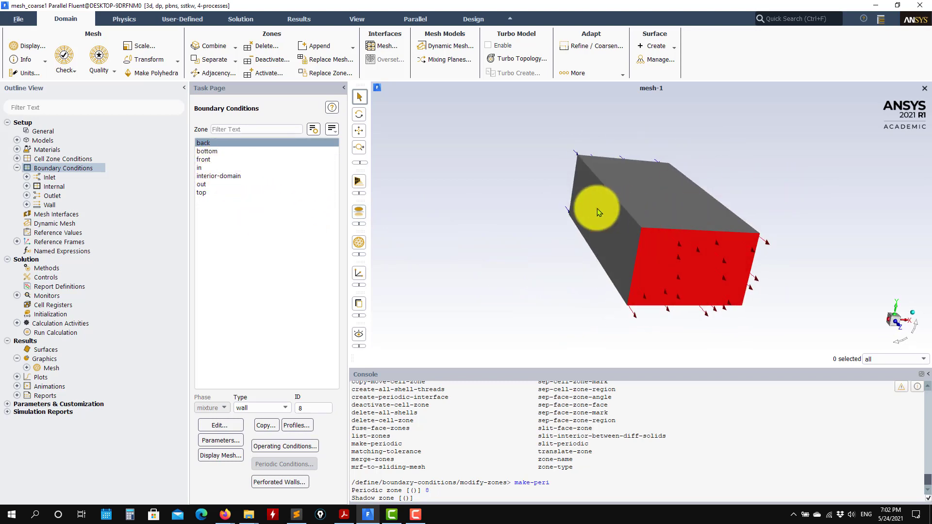
drag(597, 209, 676, 208)
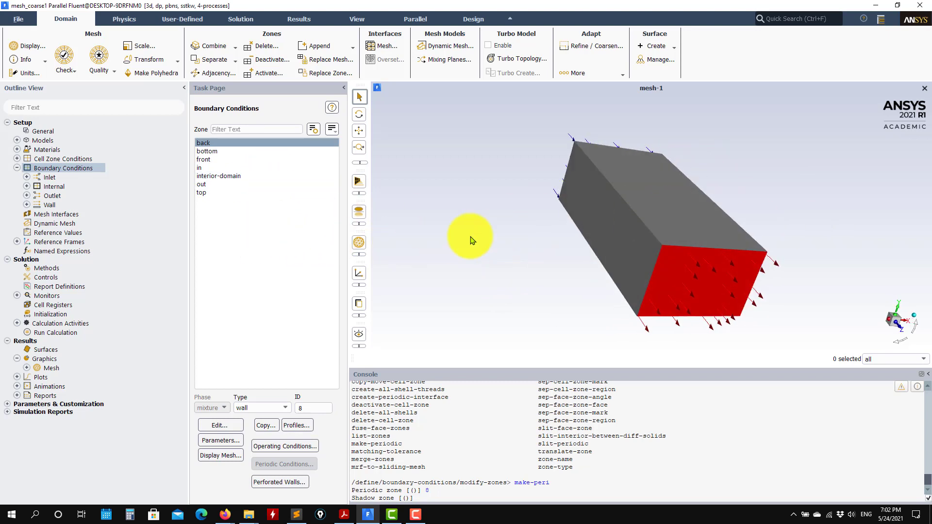
click(212, 160)
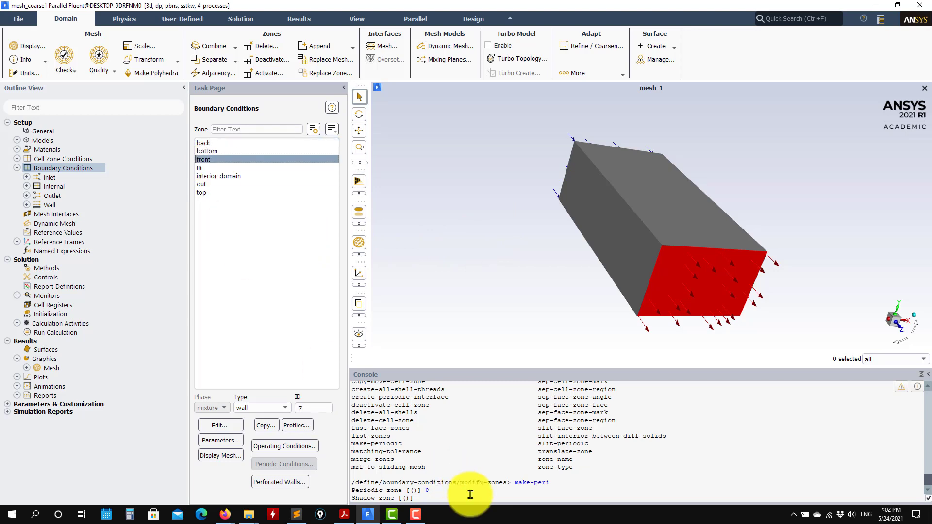
key(Return)
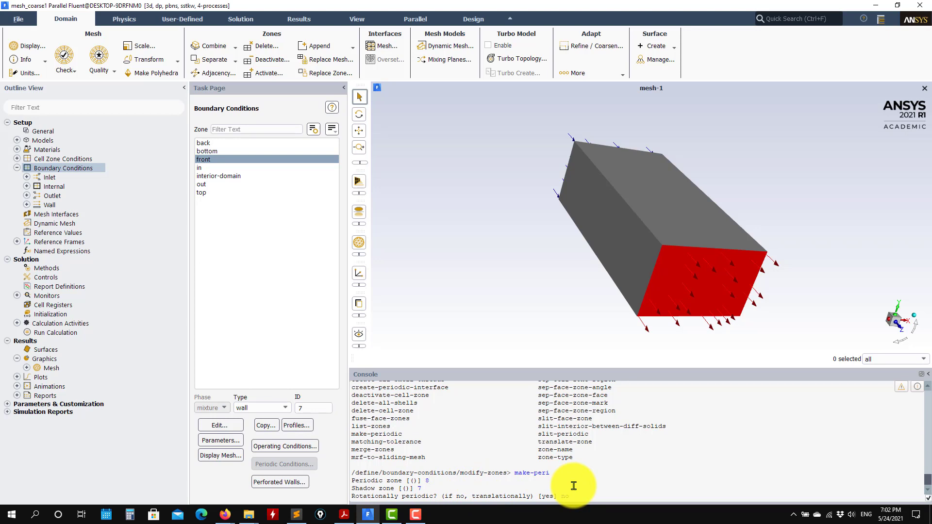
- Make the zone pair translationally periodic by answering no to rotational, yes to creating periodic zones and yes to auto-detecting the translation vector
key(Return)
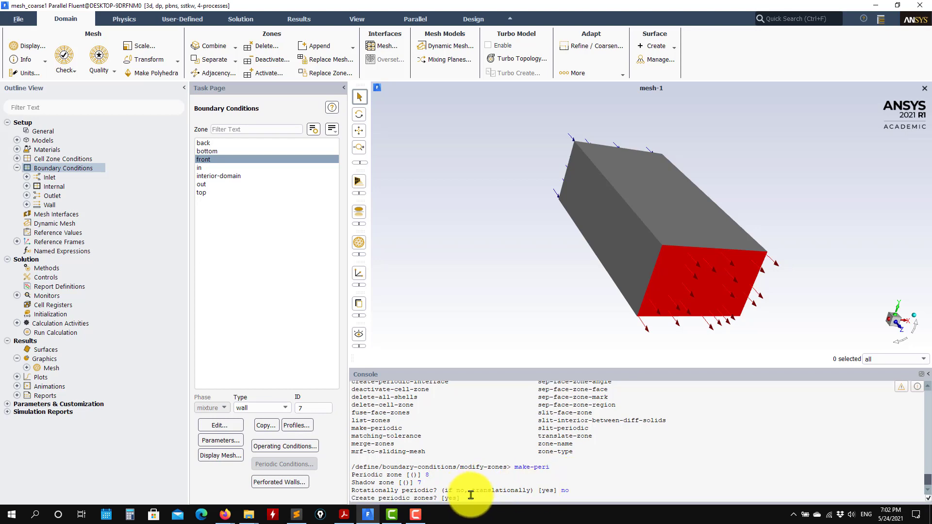
key(Return)
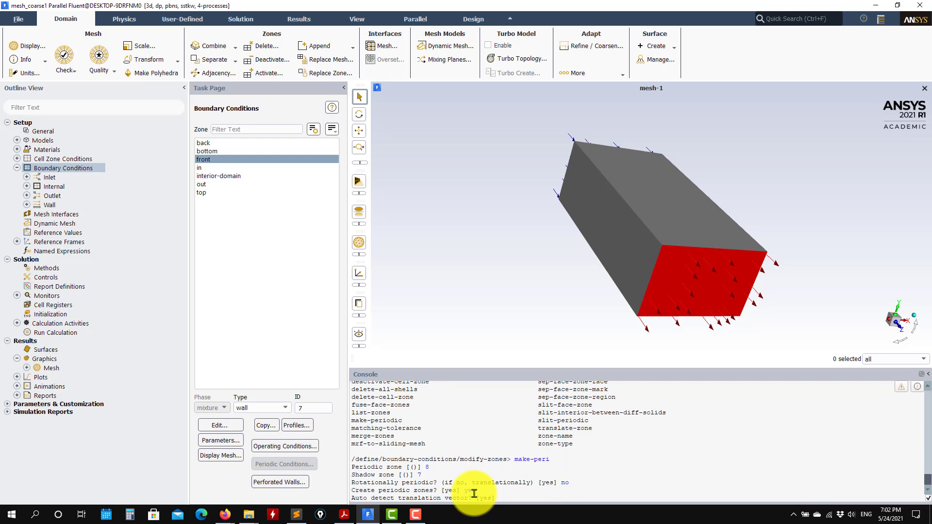
drag(728, 251, 692, 244)
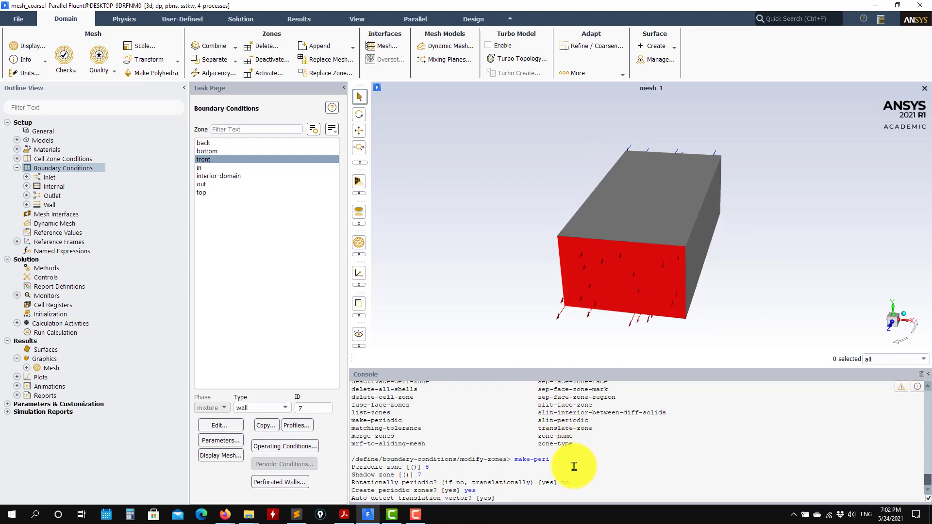
text(es)
key(Return)
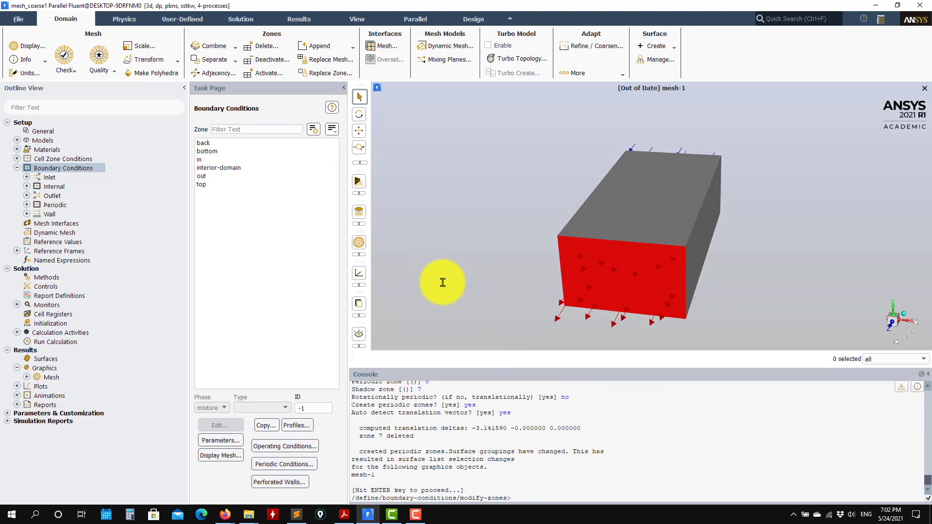
- Open the out-of-date mesh-1 display and redraw it with the back, bottom, in, out and top surfaces
drag(443, 278, 553, 262)
click(29, 379)
click(27, 378)
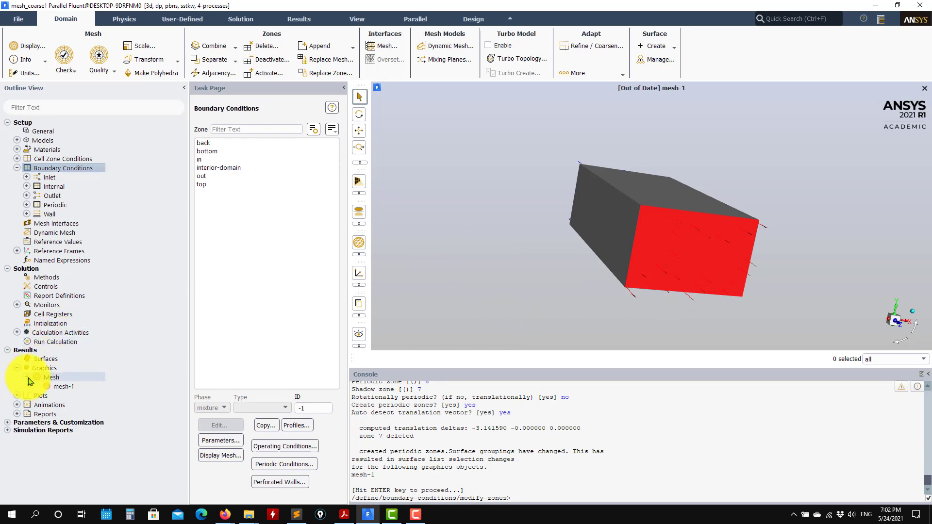
click(300, 486)
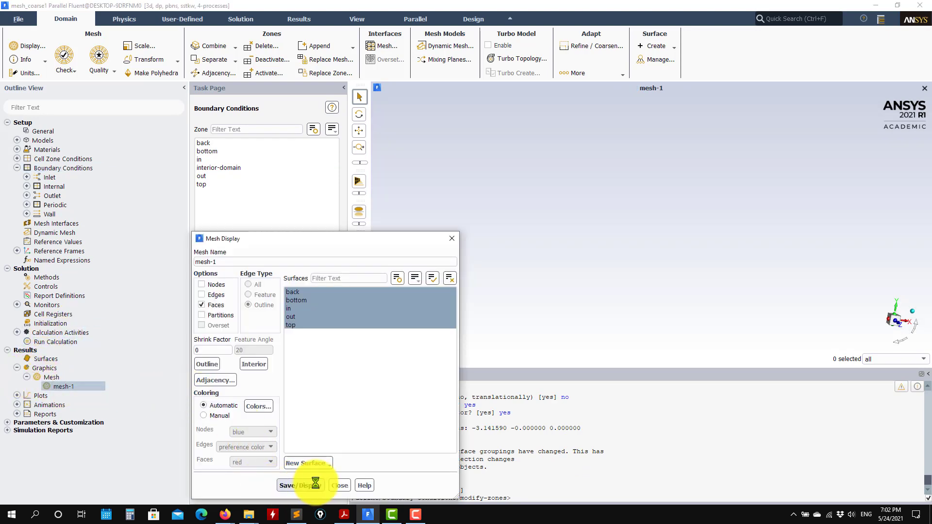
drag(738, 301, 625, 312)
- Add edges to the mesh-1 display, redraw it and examine the surface grid from several sides
click(202, 295)
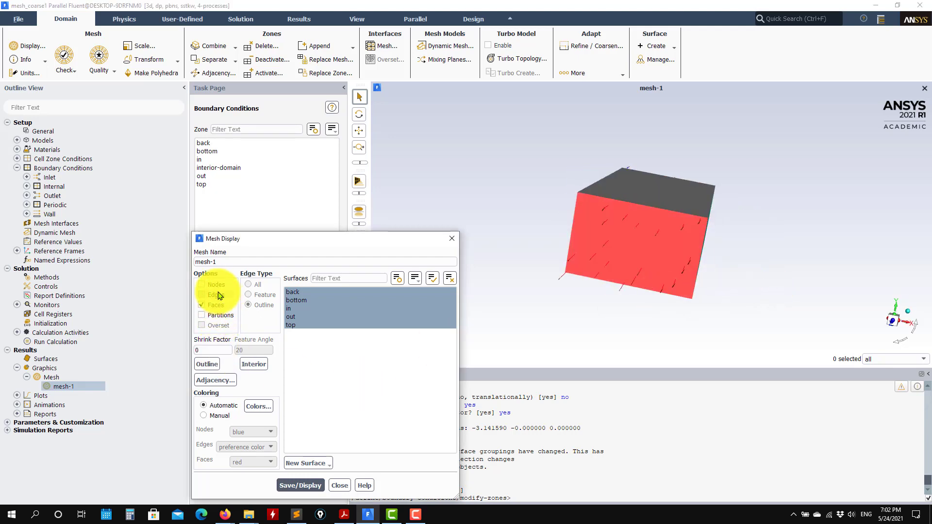
click(300, 485)
drag(718, 249, 397, 272)
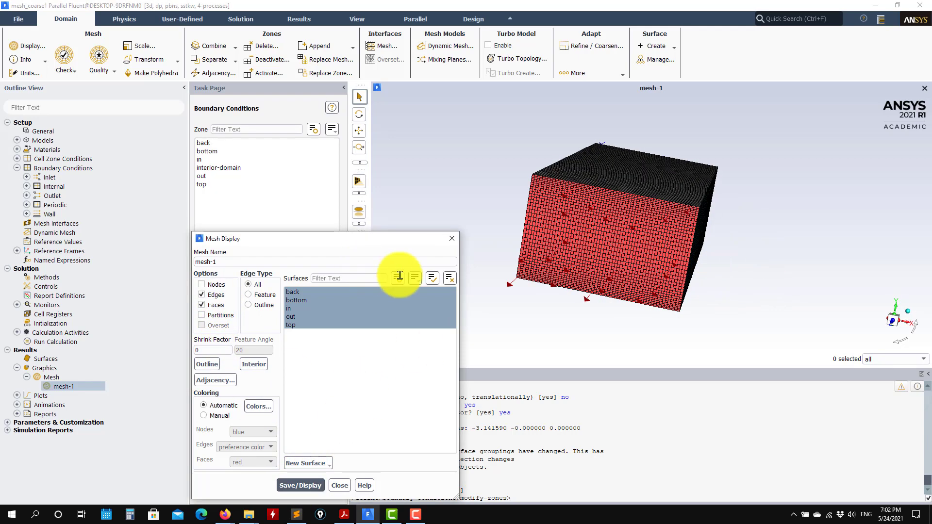
drag(501, 250, 646, 253)
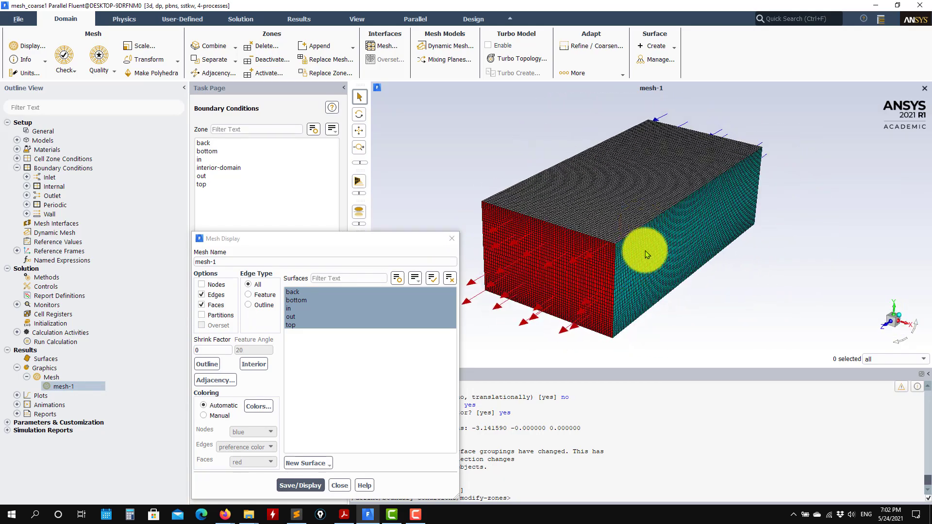
drag(557, 200, 636, 214)
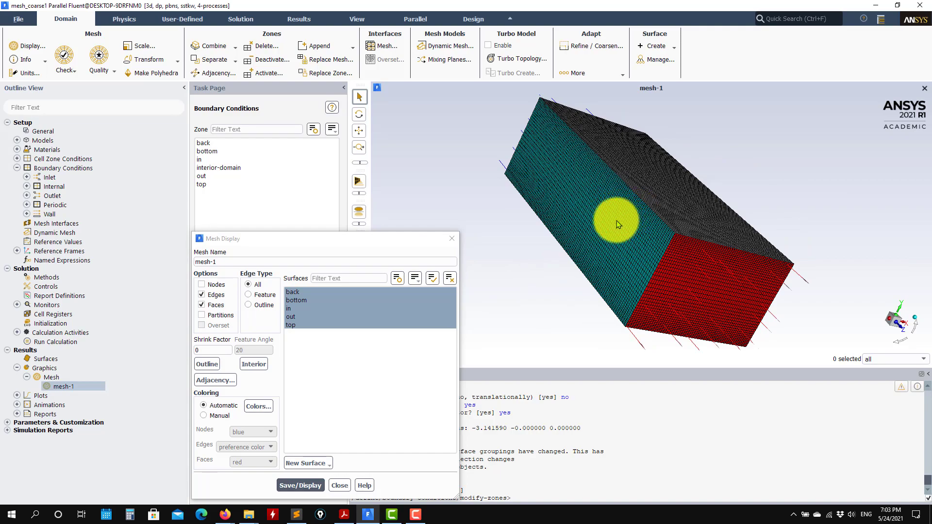
- Close the mesh display settings and check which boundary zones are available for creating mesh interfaces
drag(606, 223, 607, 271)
click(340, 485)
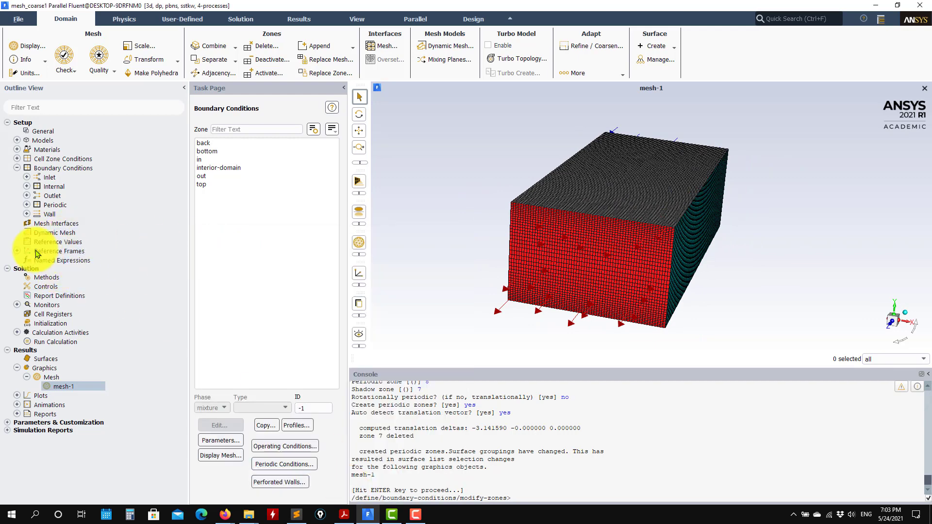
double_click(61, 224)
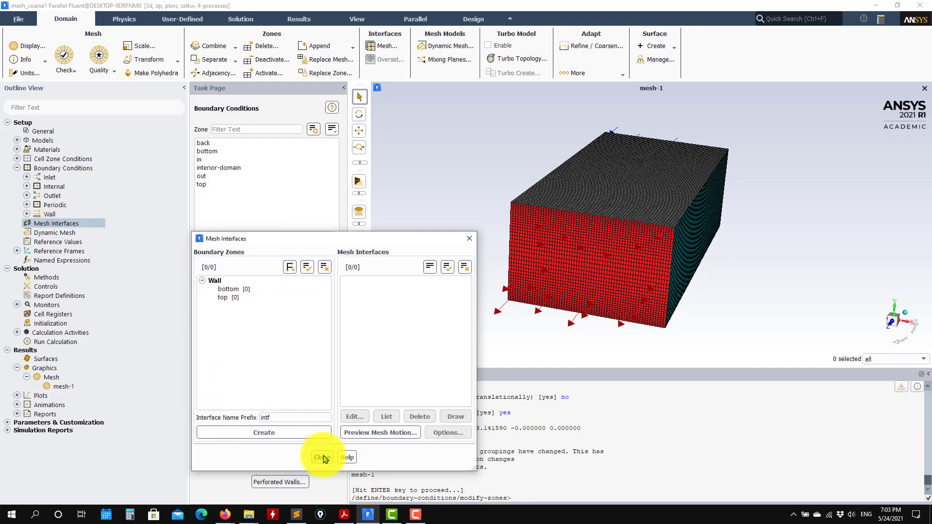
click(322, 458)
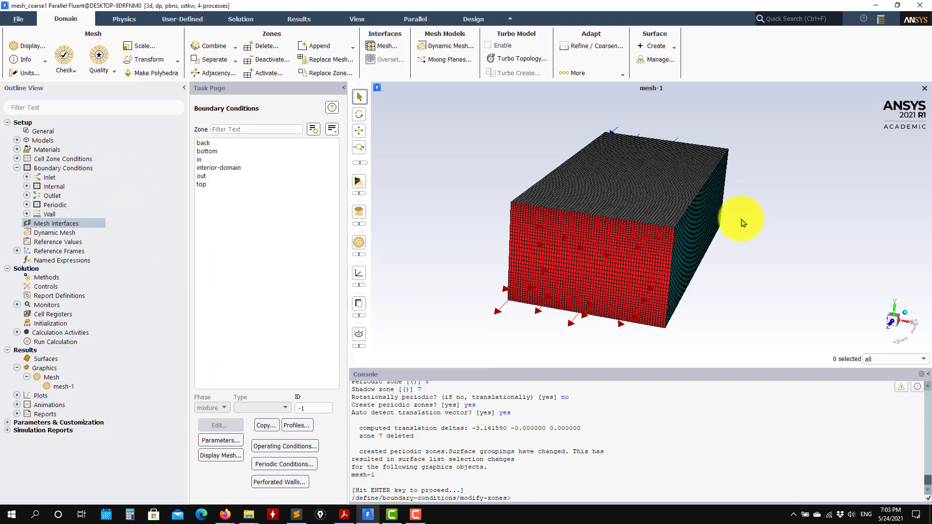
- Start another make-periodic operation with the in zone (ID 5) as the periodic zone and the out zone (ID 6) as its shadow
drag(624, 211, 359, 266)
key(Return)
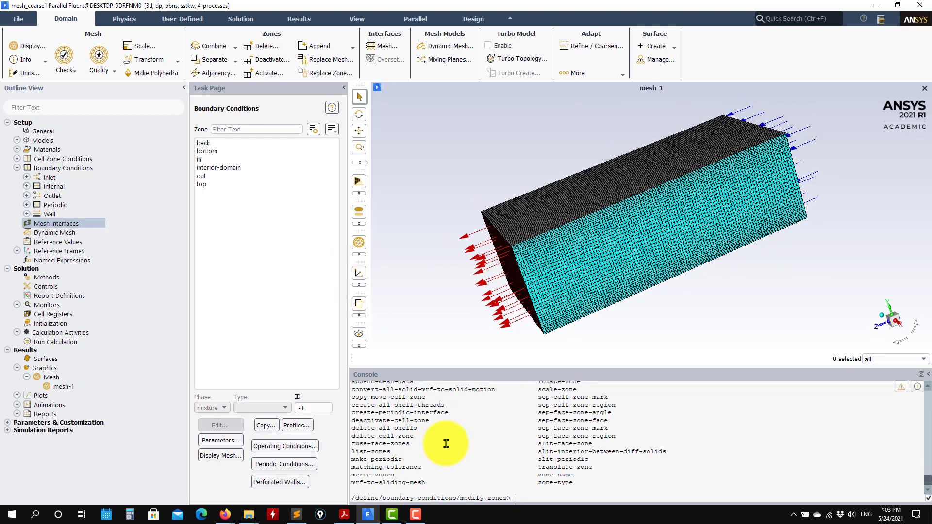
text(make-per)
key(Return)
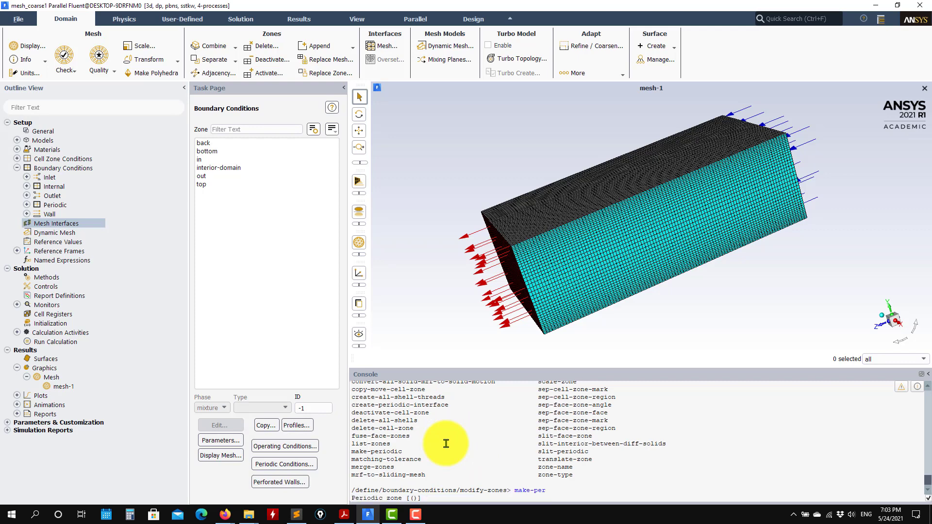
click(214, 159)
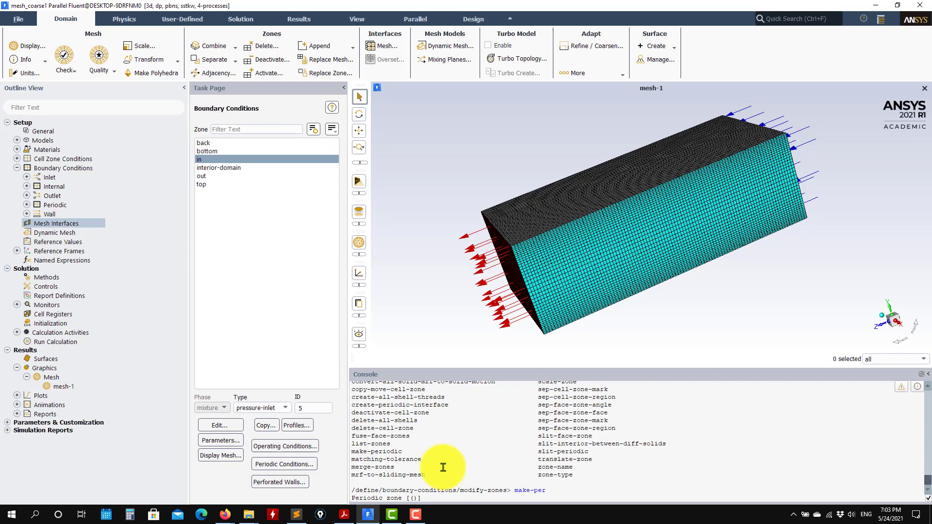
text(5)
key(Return)
click(214, 176)
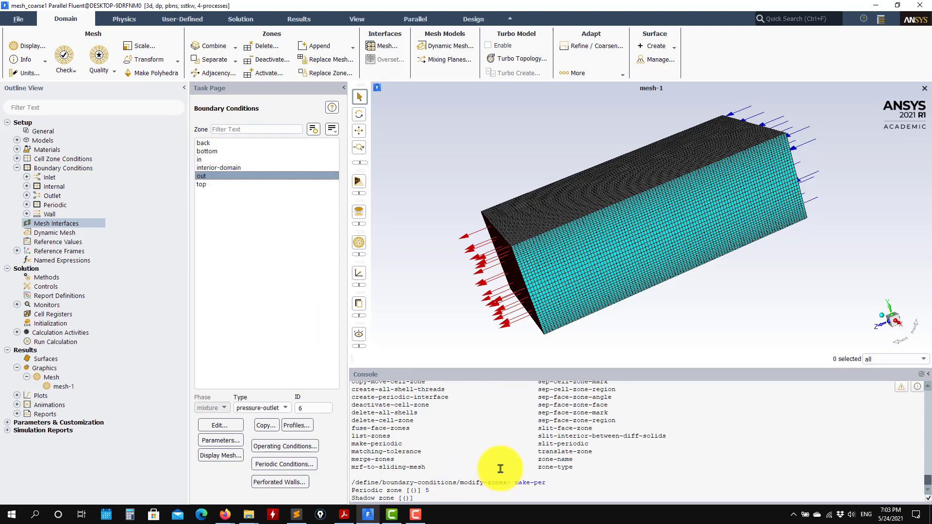
text(6)
key(Return)
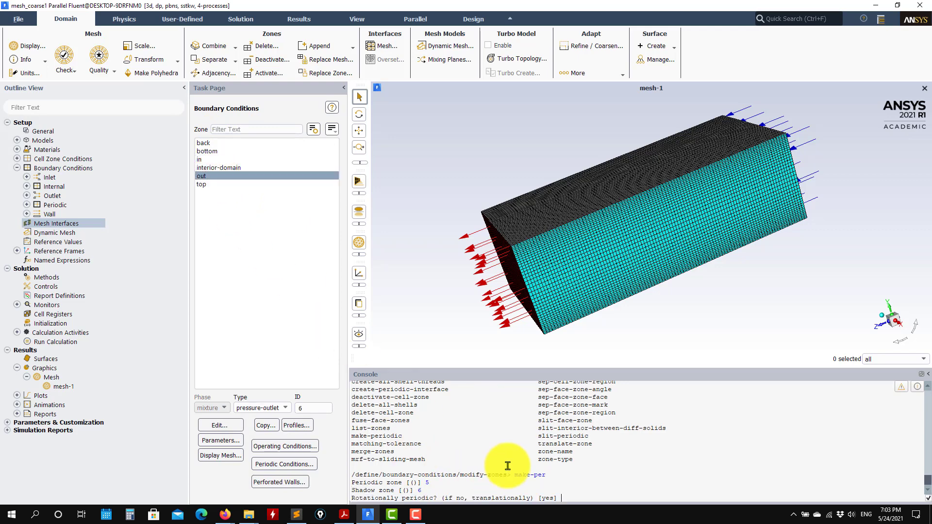
- Make the in/out pair translationally periodic, answering no to rotational, yes to creating periodic zones and yes to auto-detecting the translation vector
text(no)
key(Return)
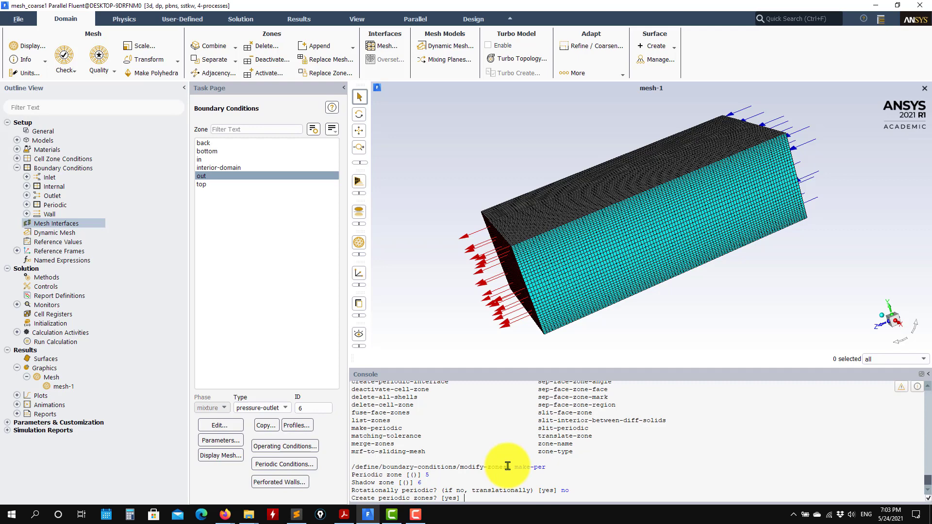
text(yes)
key(Return)
text(yes)
key(Return)
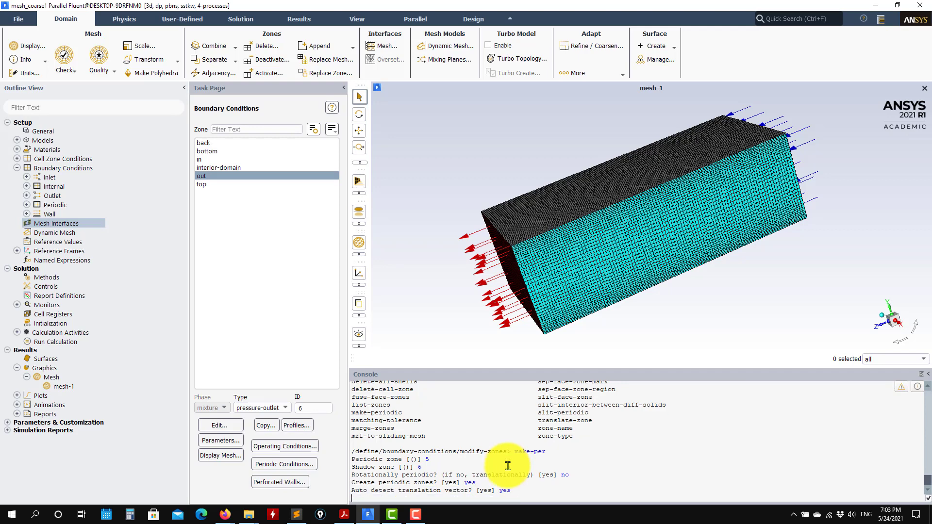
key(Return)
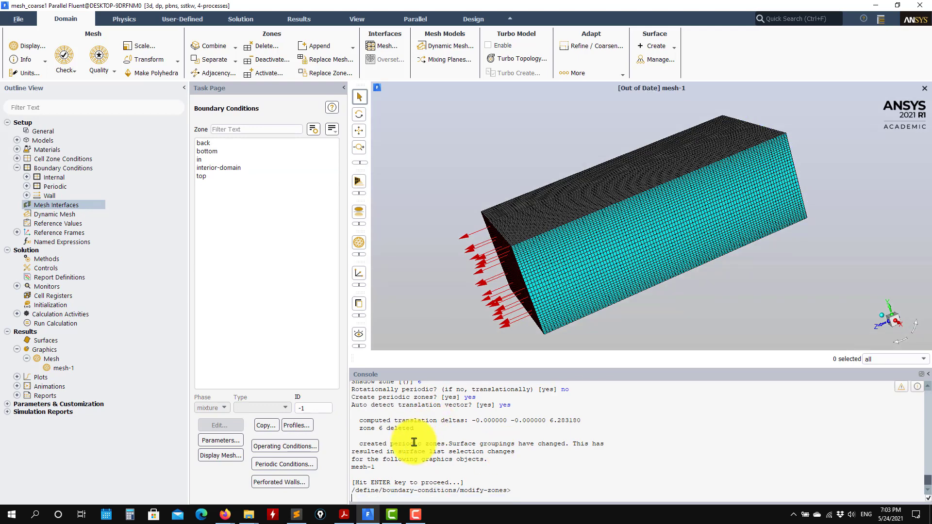
key(Return)
- Redraw the out-of-date mesh-1 display with the back, bottom, in and top surfaces and close its settings
click(61, 368)
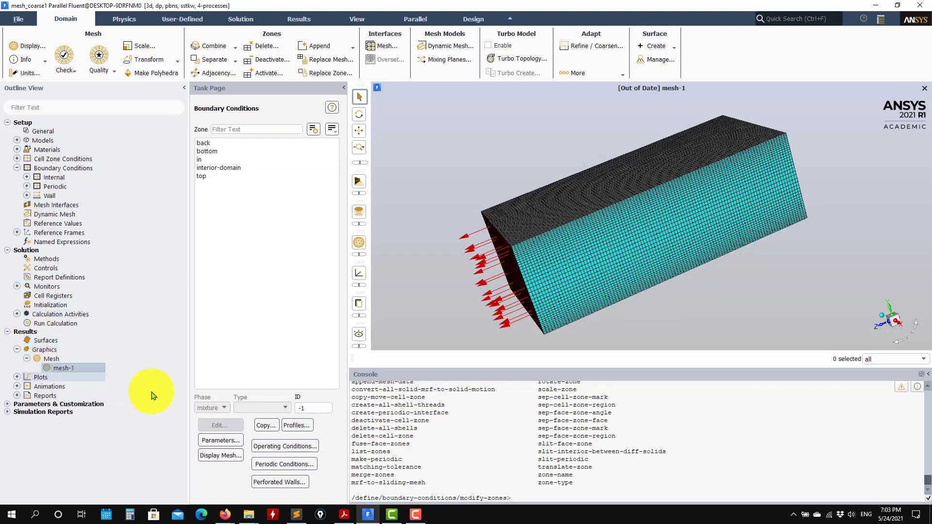
click(301, 486)
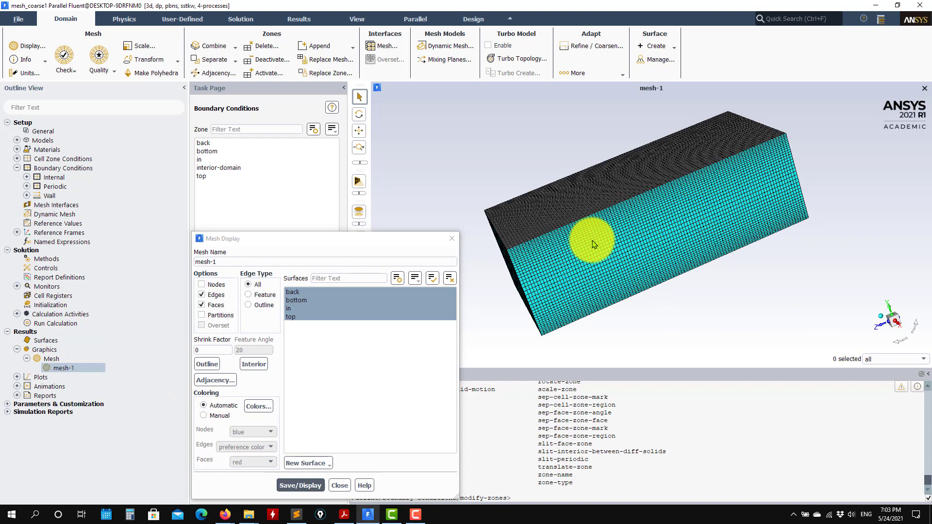
click(339, 486)
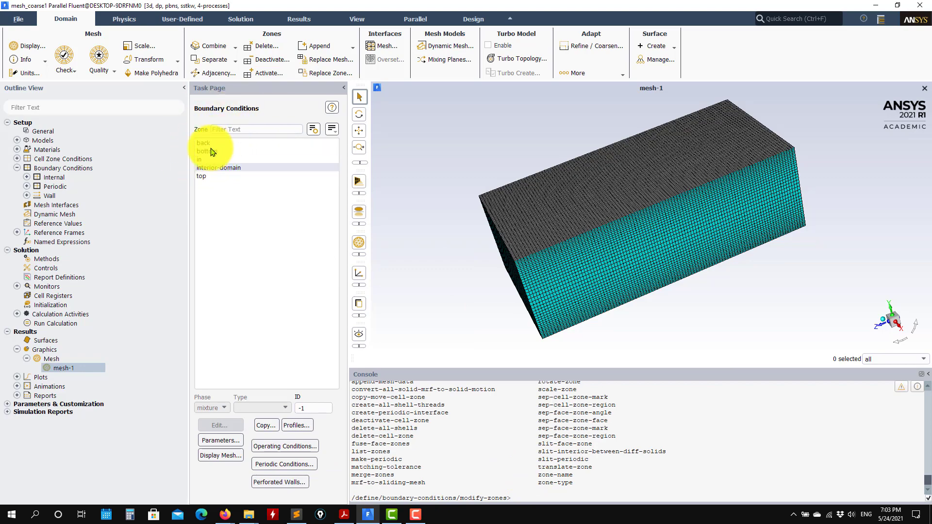
drag(543, 208, 168, 193)
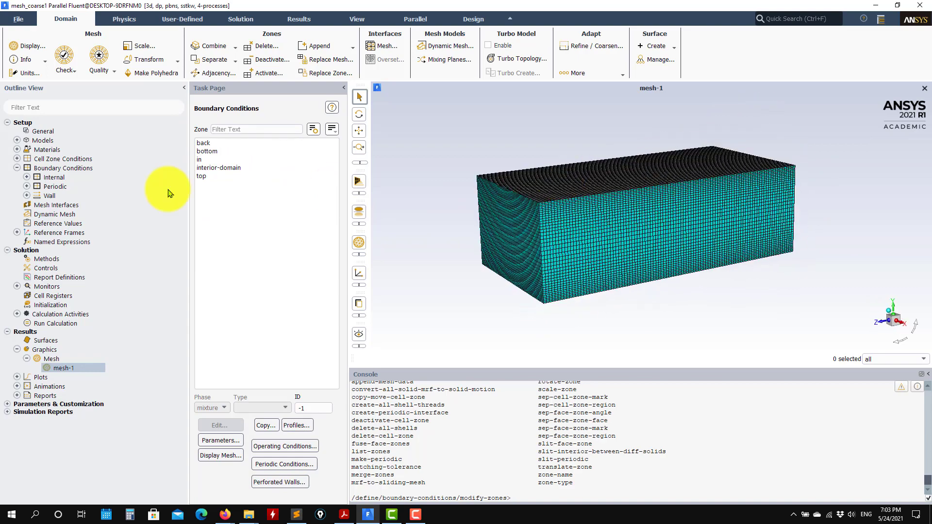
- Expand the Periodic and Wall boundary groups and compare their zones with the channel faces in the mesh view
click(28, 186)
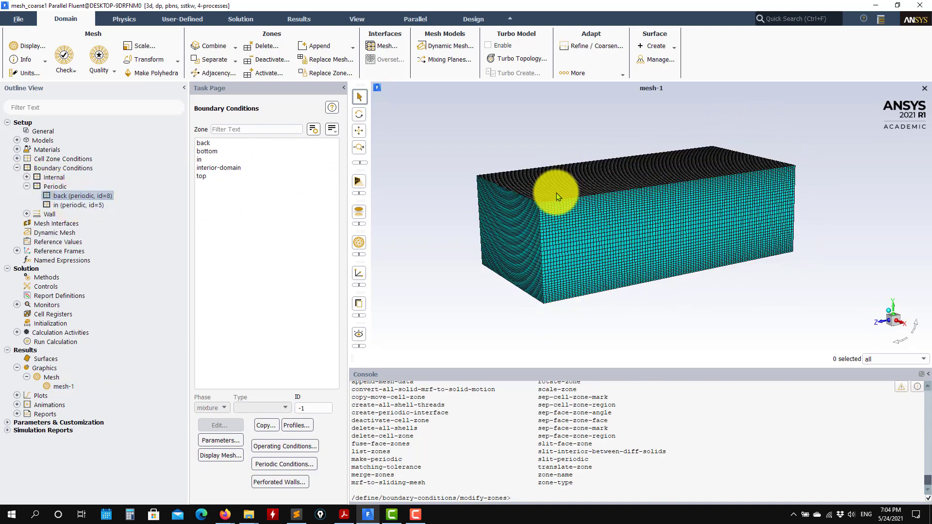
drag(551, 192, 616, 228)
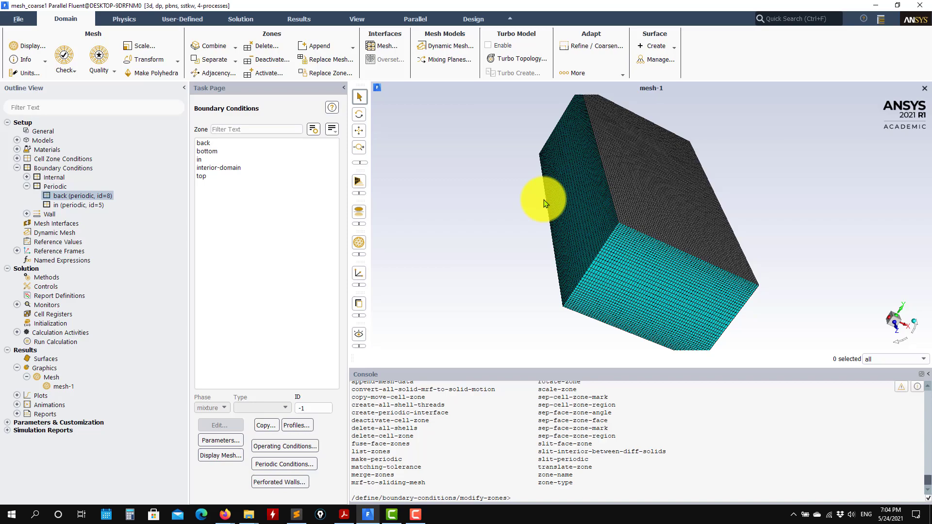
ctrl+click(79, 206)
drag(415, 244, 578, 187)
click(84, 204)
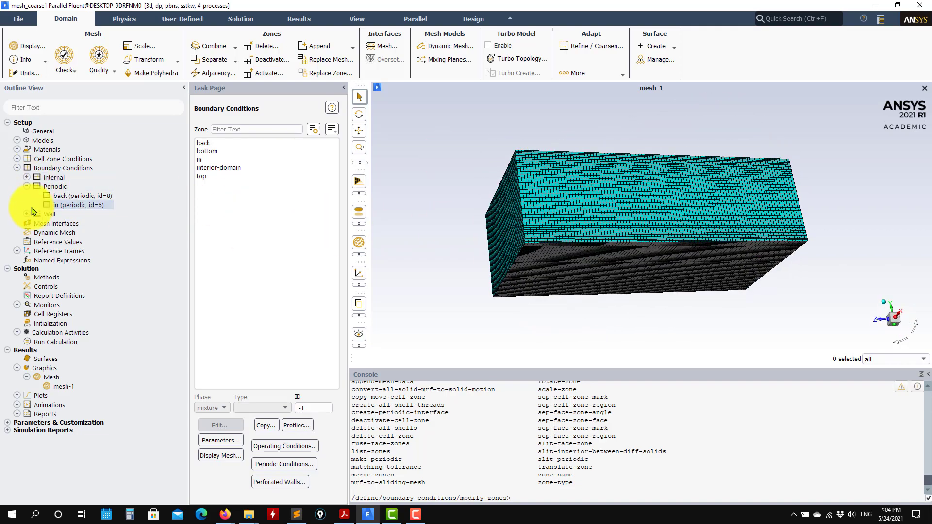
click(27, 214)
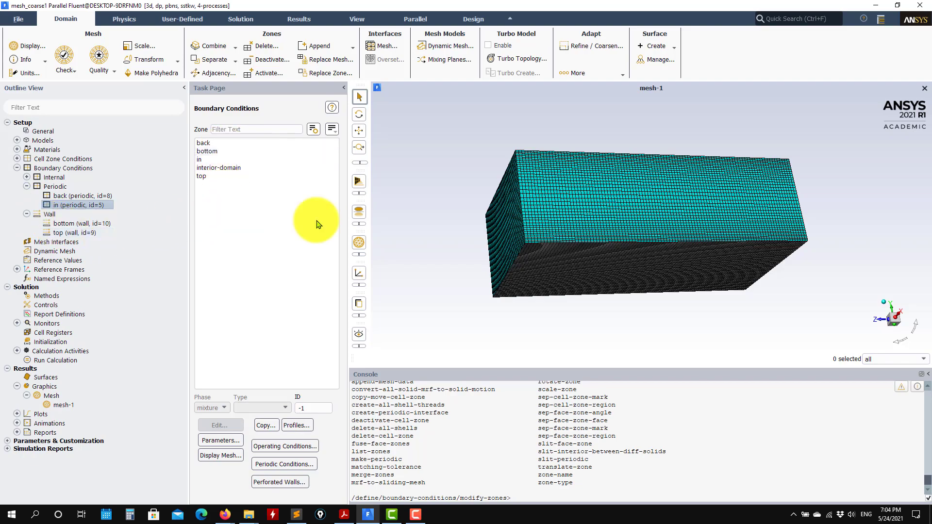
drag(586, 243, 503, 207)
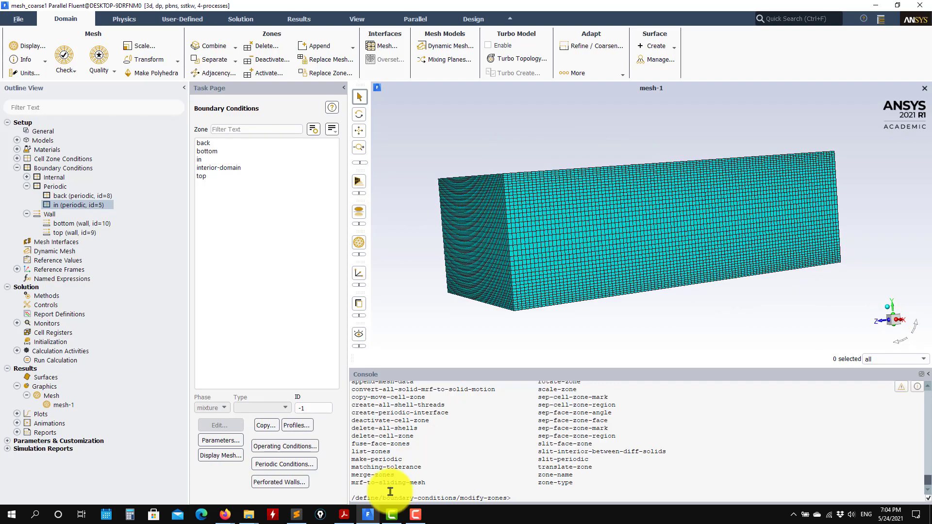
- Switch to the Adobe Acrobat slides and read the channel's flow parameters and imposed pressure drop on the first two pages
click(342, 514)
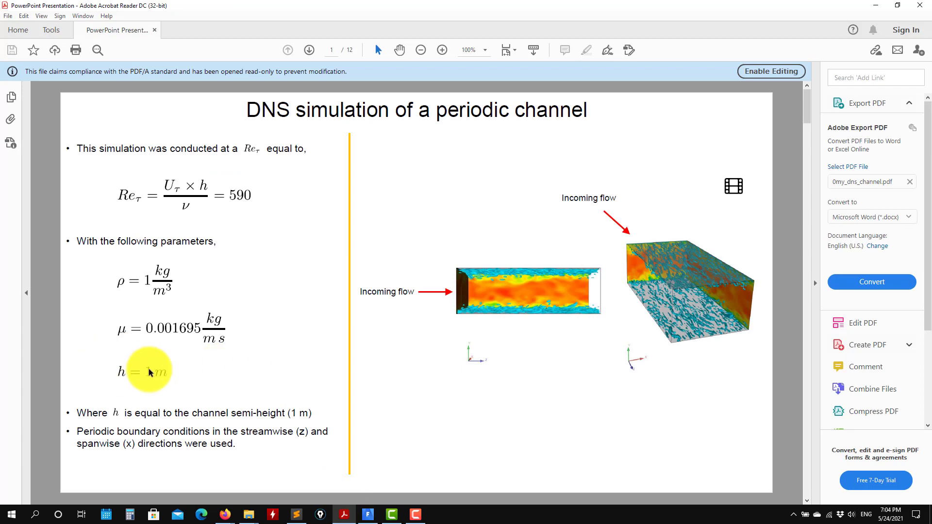
scroll(245, 221, down, 2)
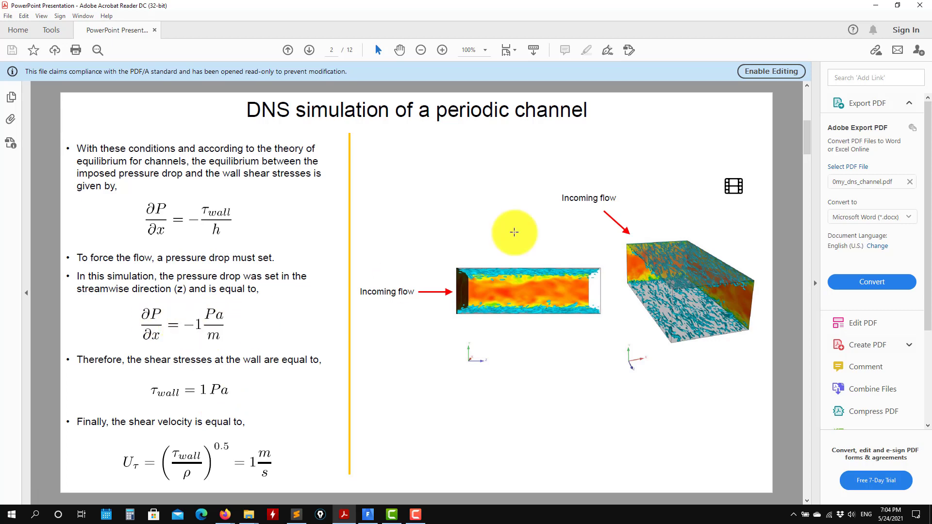
click(881, 5)
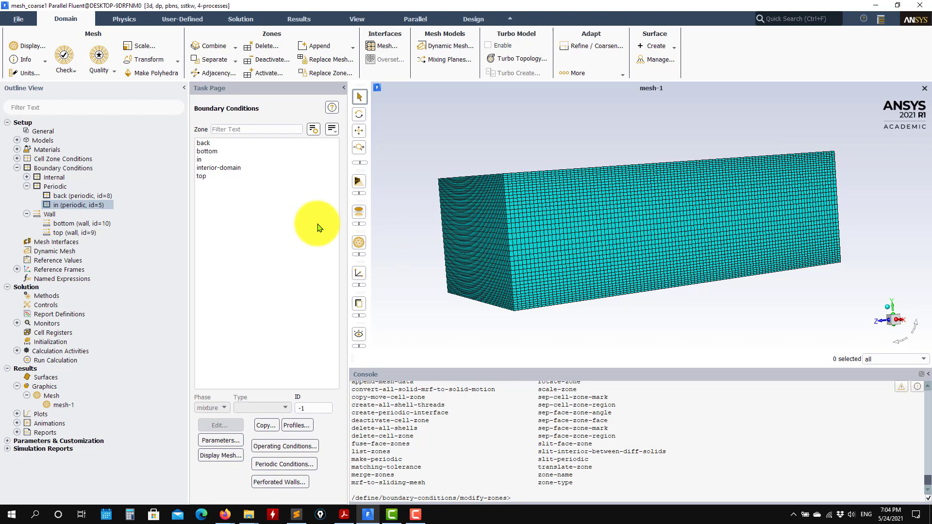
- Open the periodic conditions and set the flow direction to X 0, Y 0, Z 1
click(54, 206)
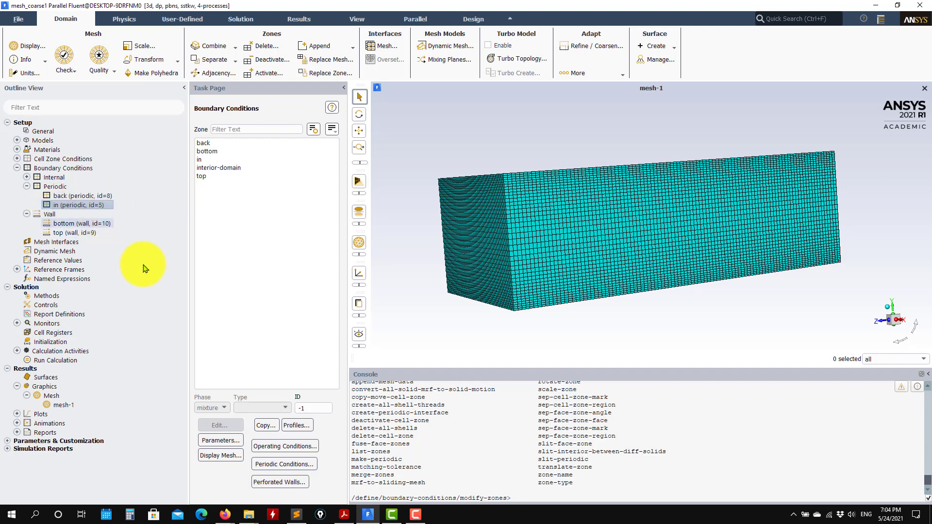
click(273, 470)
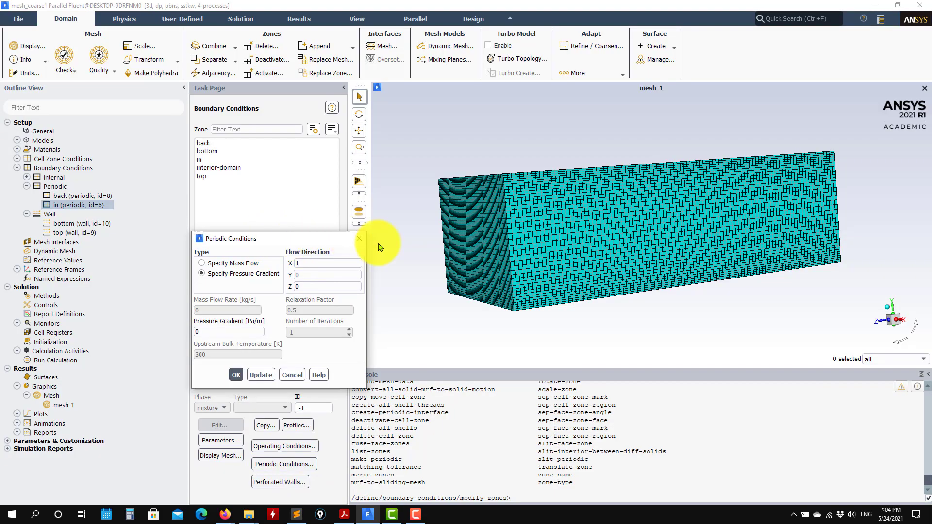
drag(651, 279, 819, 316)
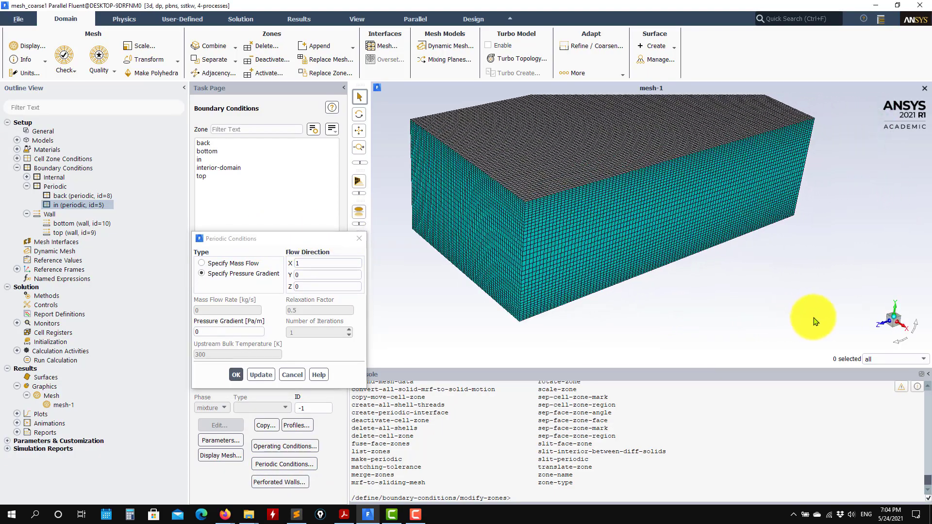
double_click(311, 286)
text(1)
double_click(322, 263)
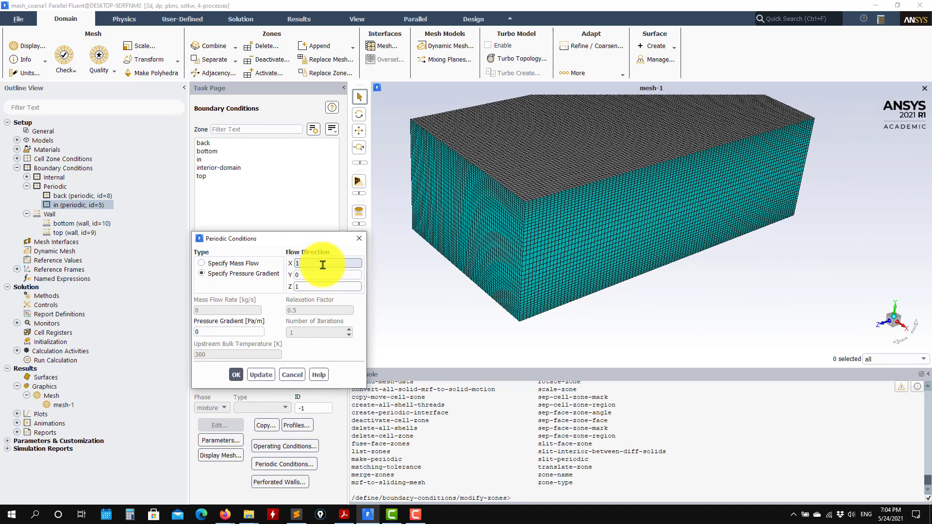
text(0)
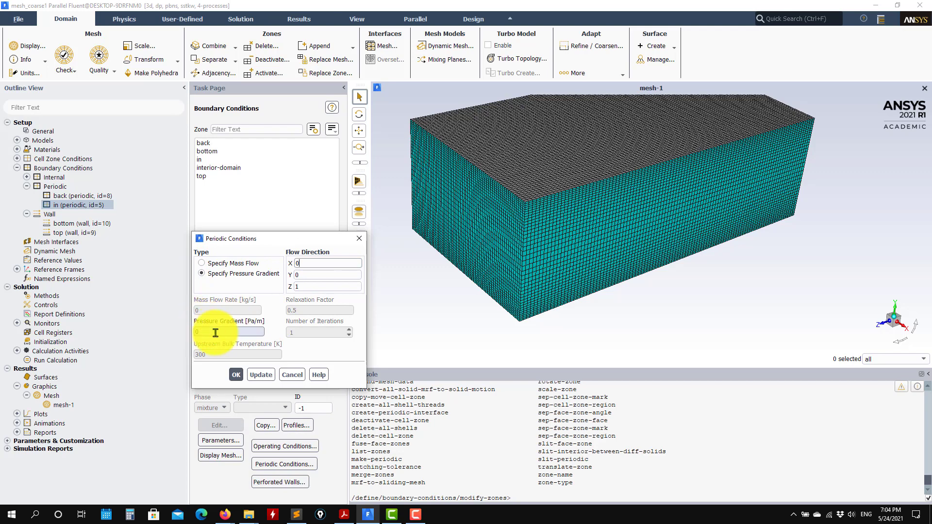
- Consult the pressure drop in the Adobe Acrobat slides, set the periodic pressure gradient to 1 Pa/m in Fluent and accept the conditions
click(346, 517)
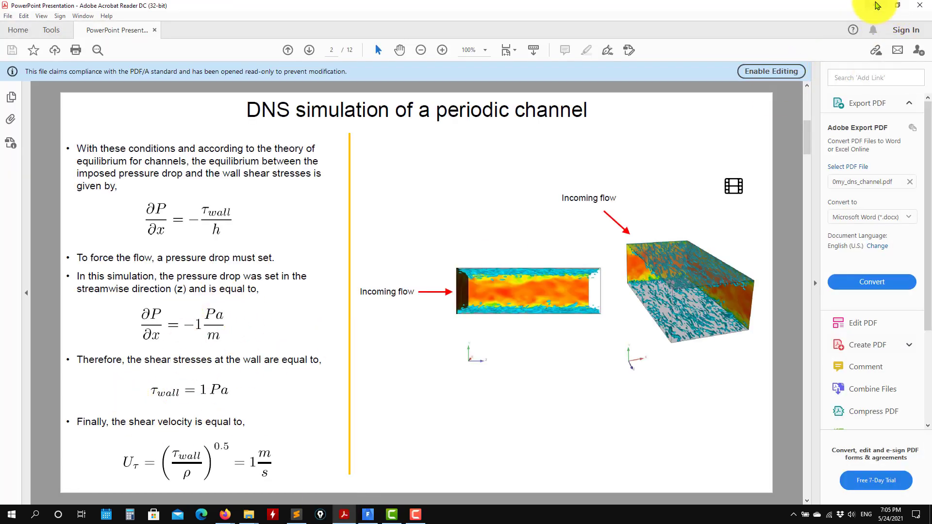
click(876, 5)
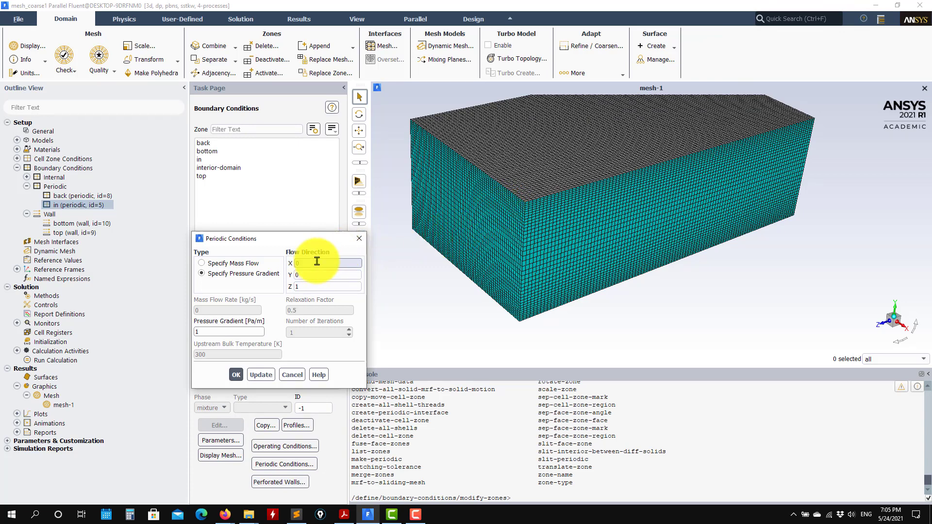
click(235, 376)
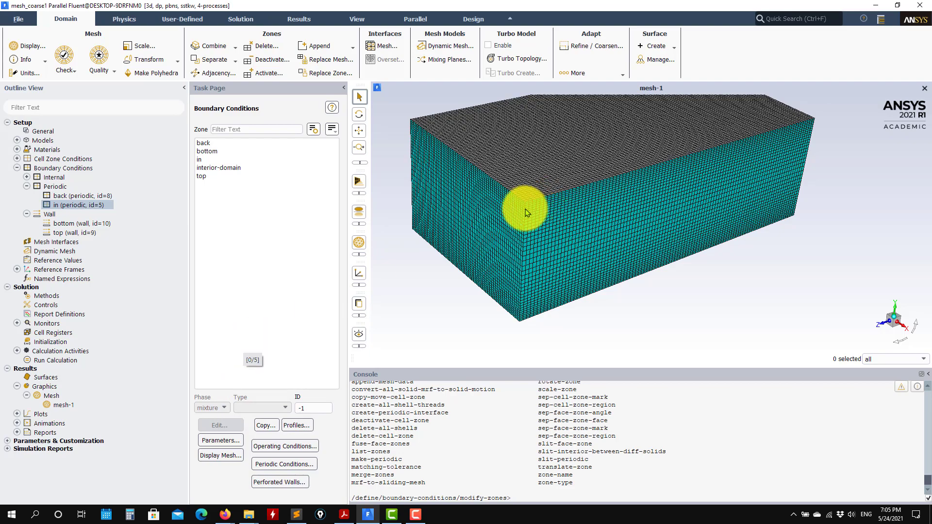
drag(525, 209, 659, 249)
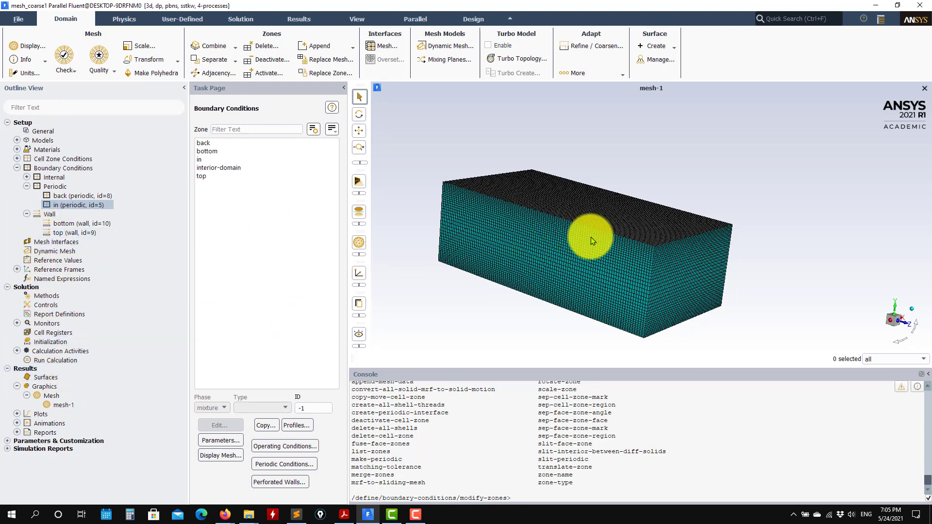
drag(618, 200, 582, 218)
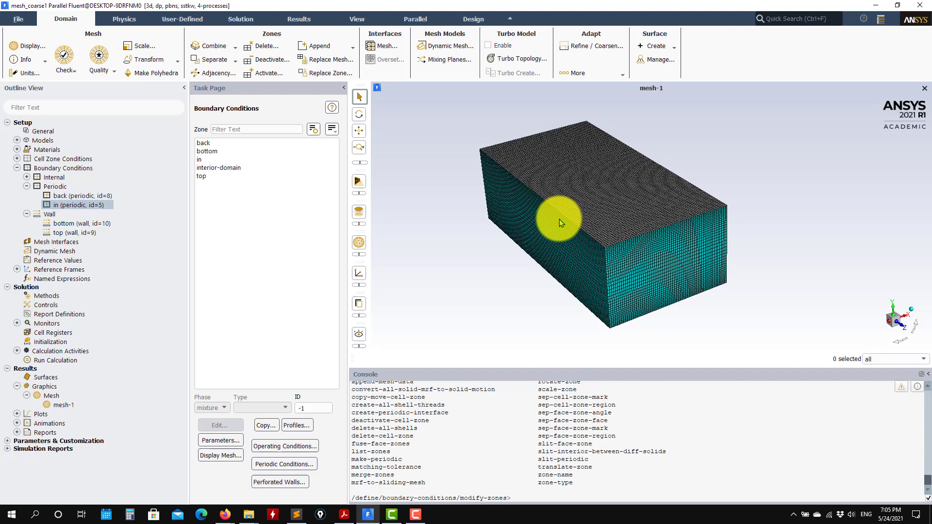